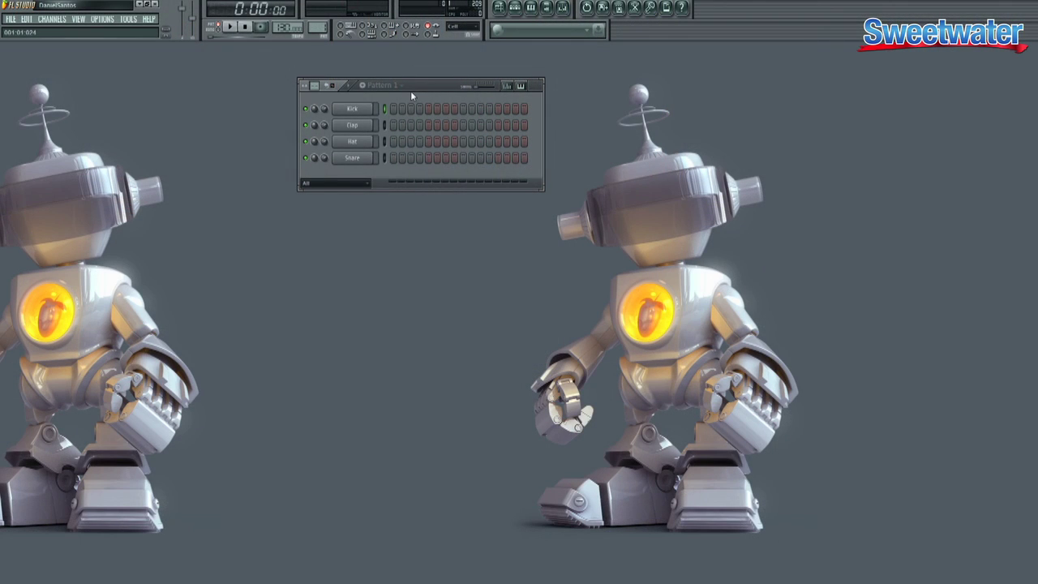
Step: Lengthen the pattern and fill the Kick row with a hit every 4 steps
right_click(374, 108)
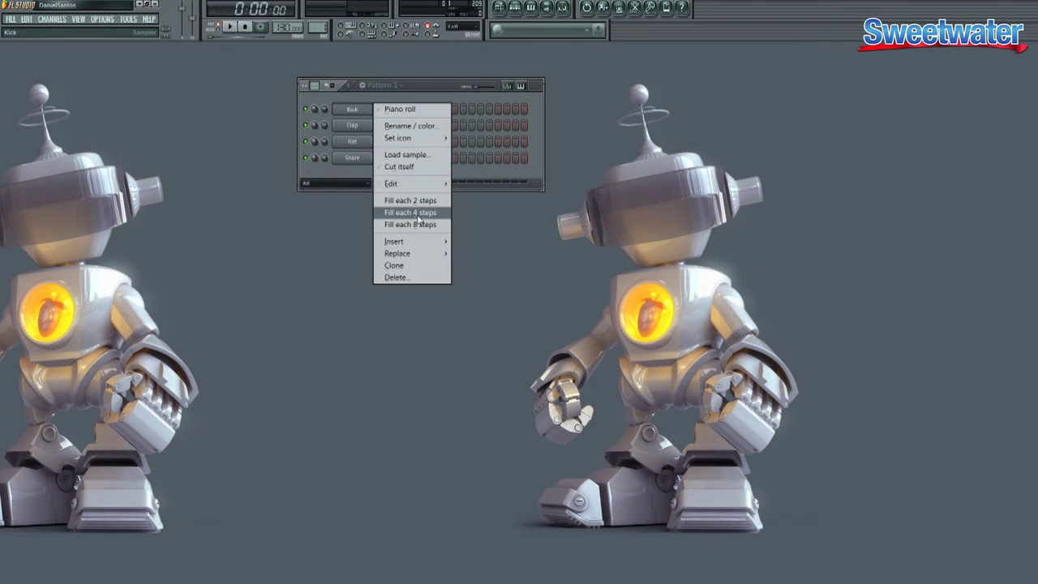
left_click(417, 212)
key("space")
key("space")
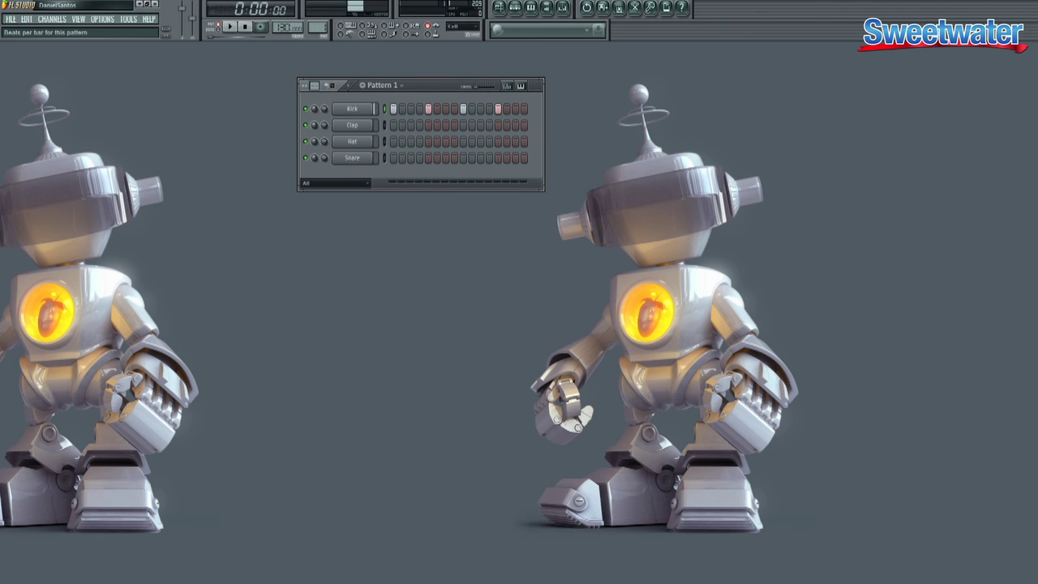
left_click(326, 85)
right_click(374, 108)
left_click(400, 213)
key("space")
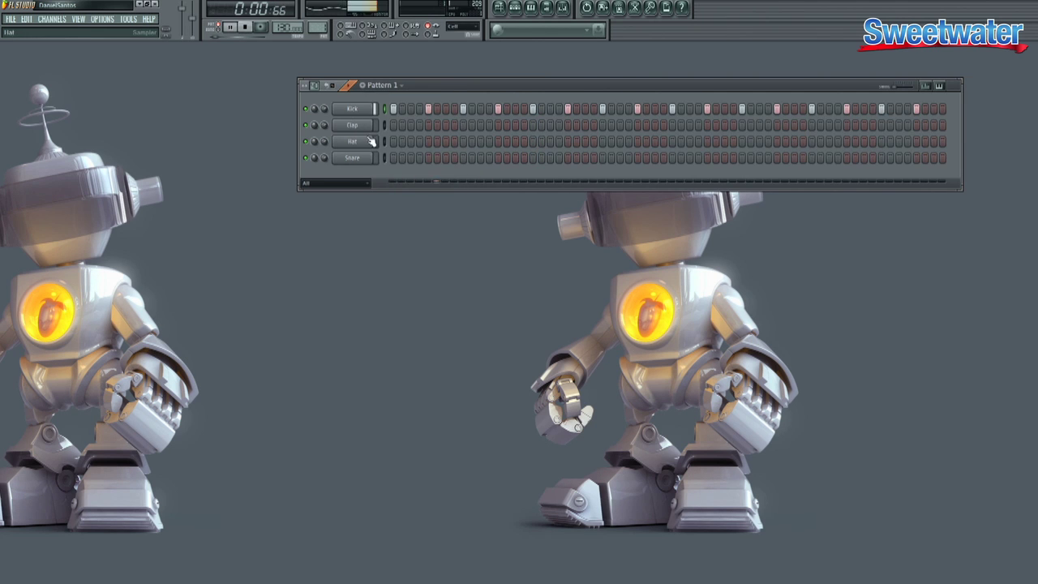
Step: Fill Clap every 8 steps and Hat every 4 steps, then open the browser beside the pattern
right_click(374, 125)
left_click(406, 246)
scroll(414, 127, "down", 4)
right_click(356, 148)
left_click(406, 243)
scroll(412, 141, "down", 2)
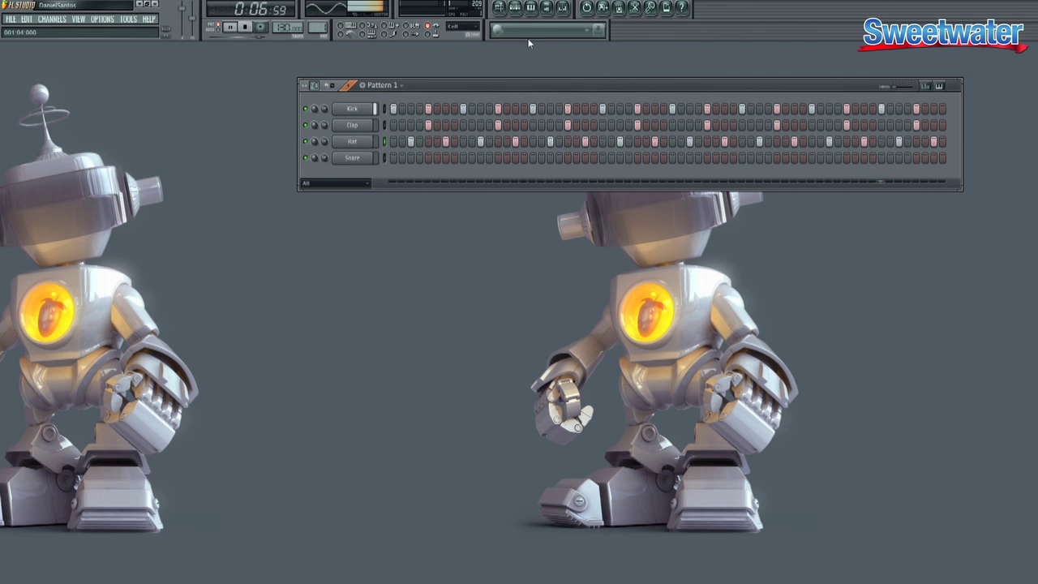
left_click(548, 10)
left_click_drag(625, 87, 343, 111)
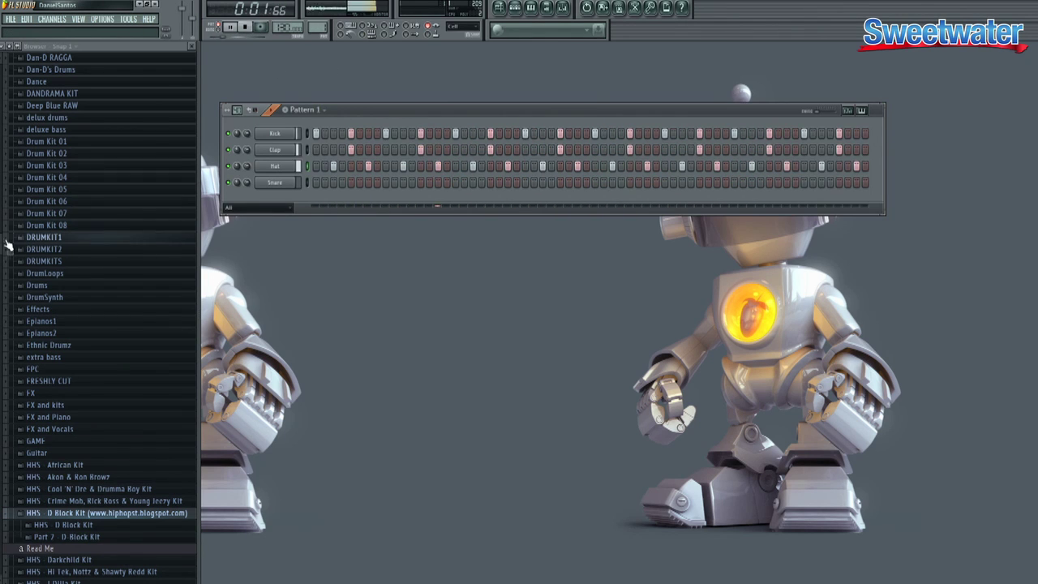
Step: Load DanDrama II Kick 3 onto the Kick channel and DanDrama II Claps 3 onto the Clap channel
scroll(4, 210, "up", 8)
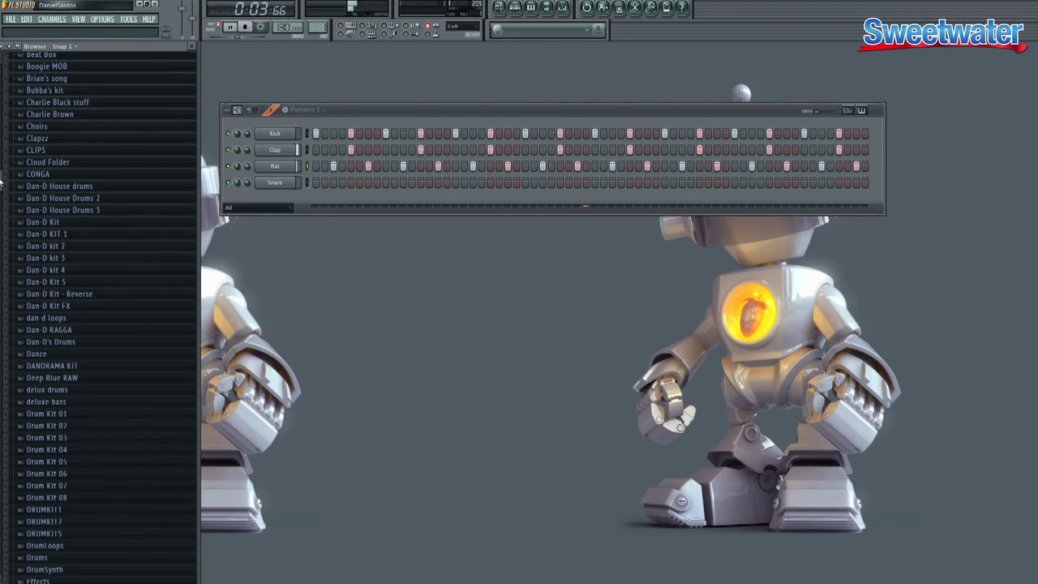
left_click(121, 365)
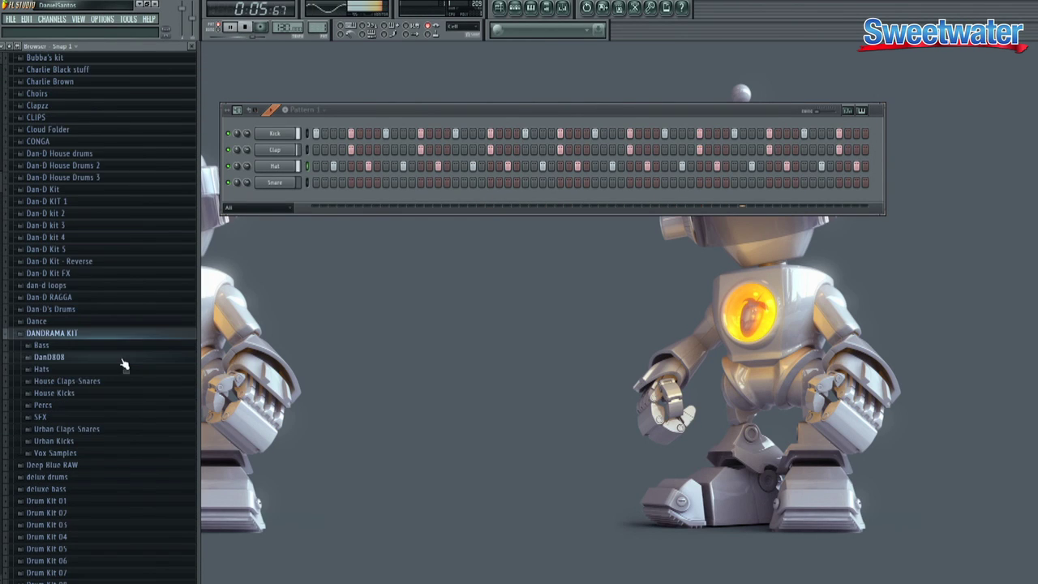
left_click(95, 360)
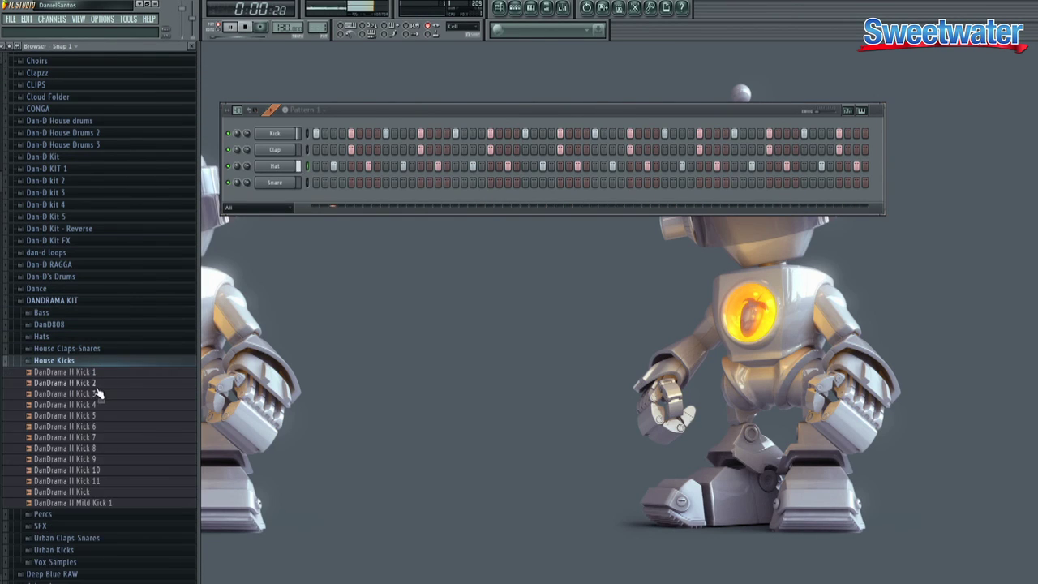
left_click_drag(104, 400, 273, 137)
left_click(87, 360)
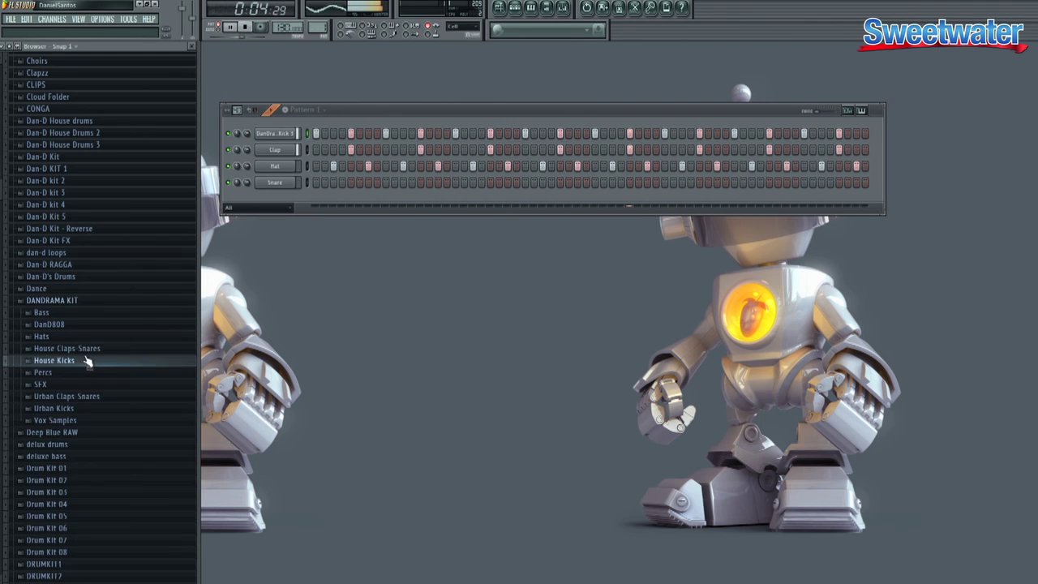
left_click(87, 348)
left_click_drag(108, 382, 273, 149)
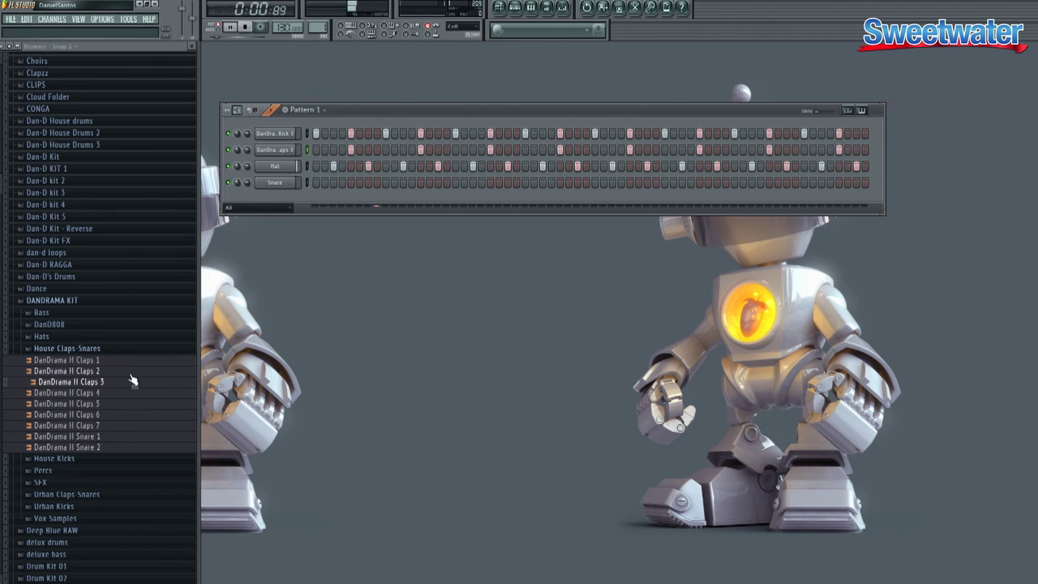
left_click(96, 349)
Step: Load the DanDrama Hats 2 sample onto the Hat channel
left_click(96, 336)
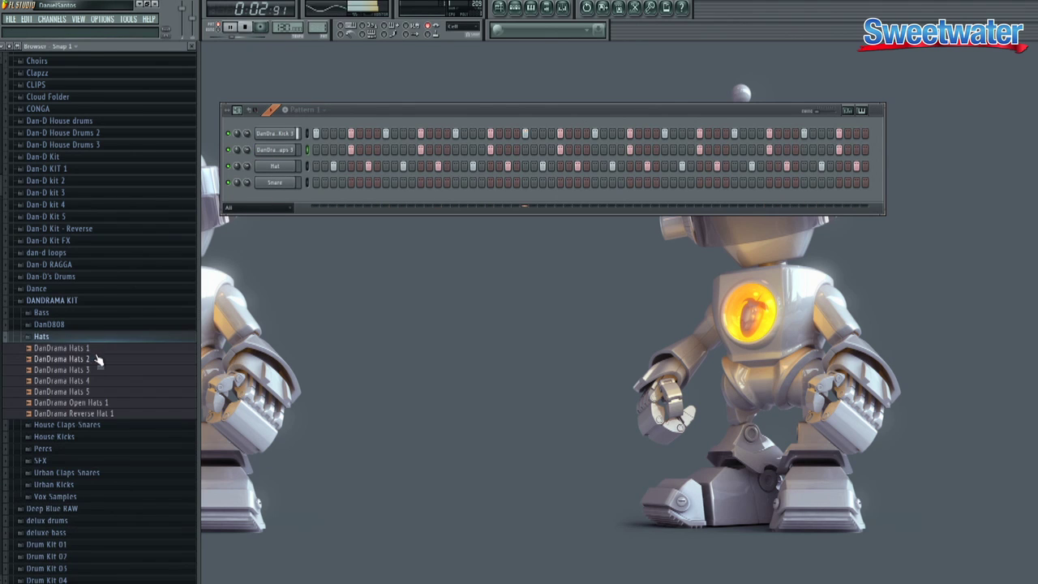
left_click(98, 359)
left_click_drag(97, 368, 172, 292)
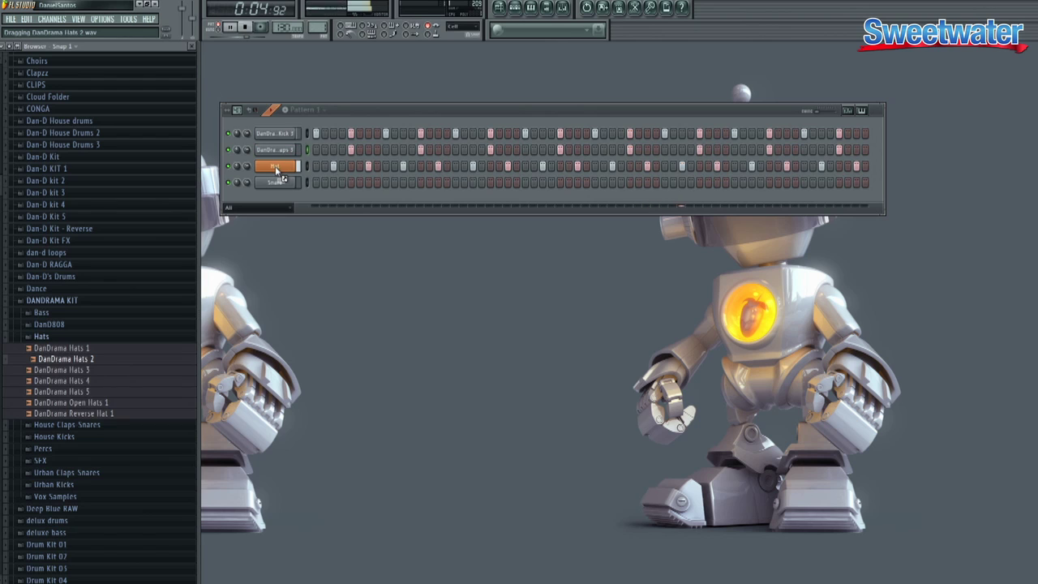
left_click_drag(276, 173, 276, 173)
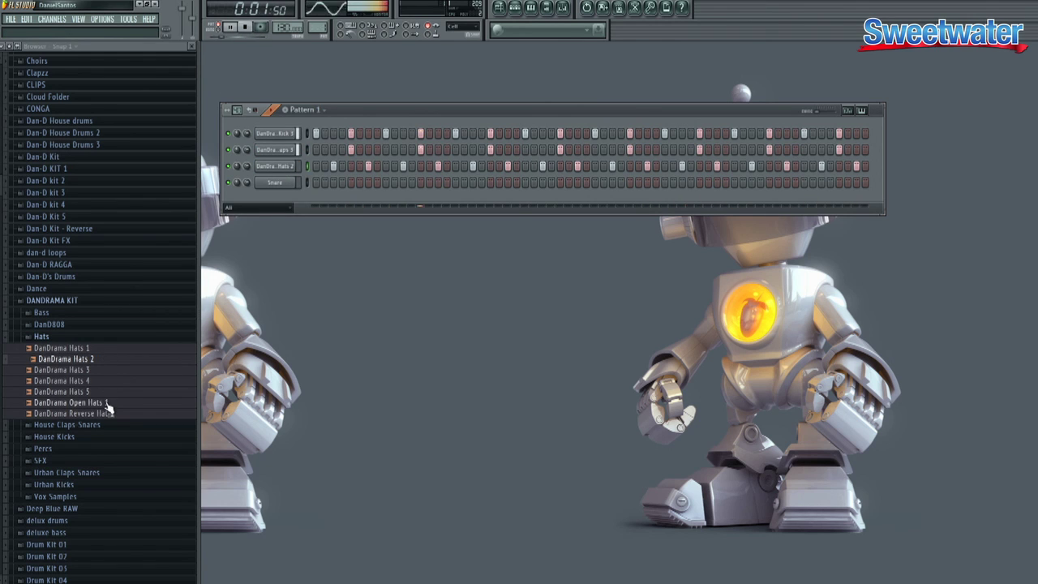
left_click(81, 337)
Step: Load DanDrama Perc 5 onto the Snare channel and give it two hits
left_click(49, 372)
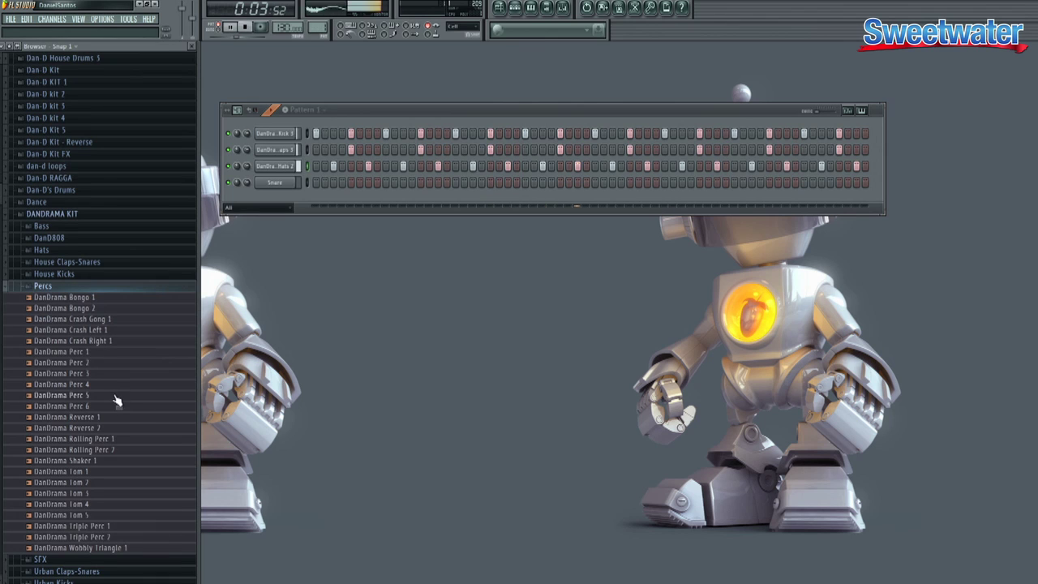
left_click_drag(120, 397, 275, 183)
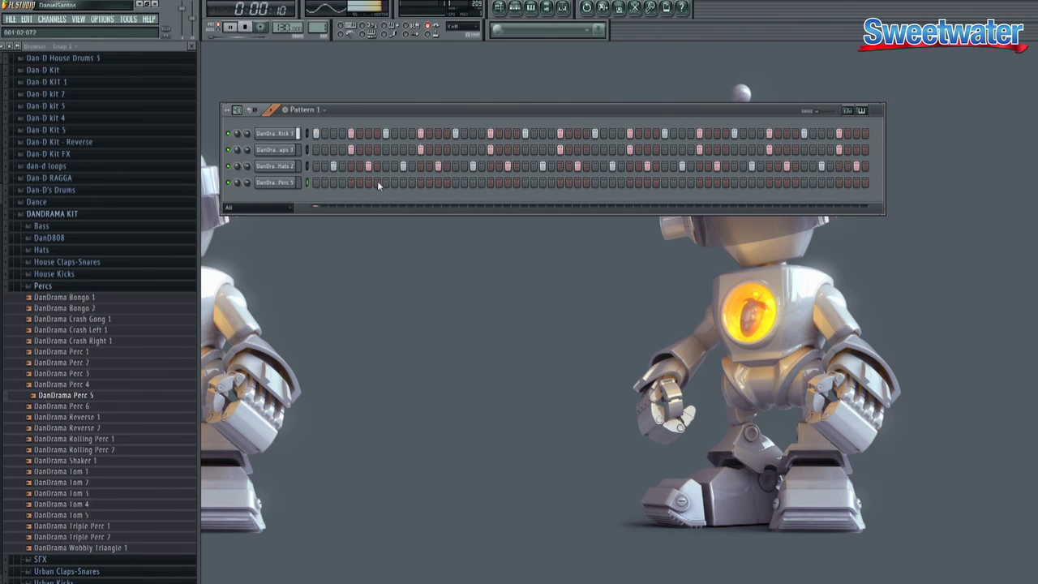
left_click(378, 182)
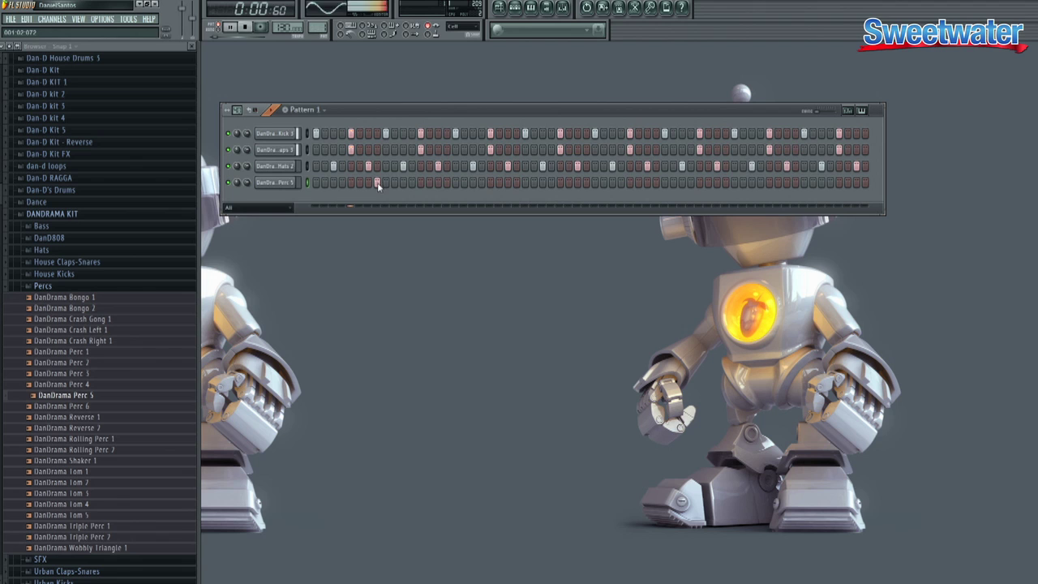
left_click(515, 182)
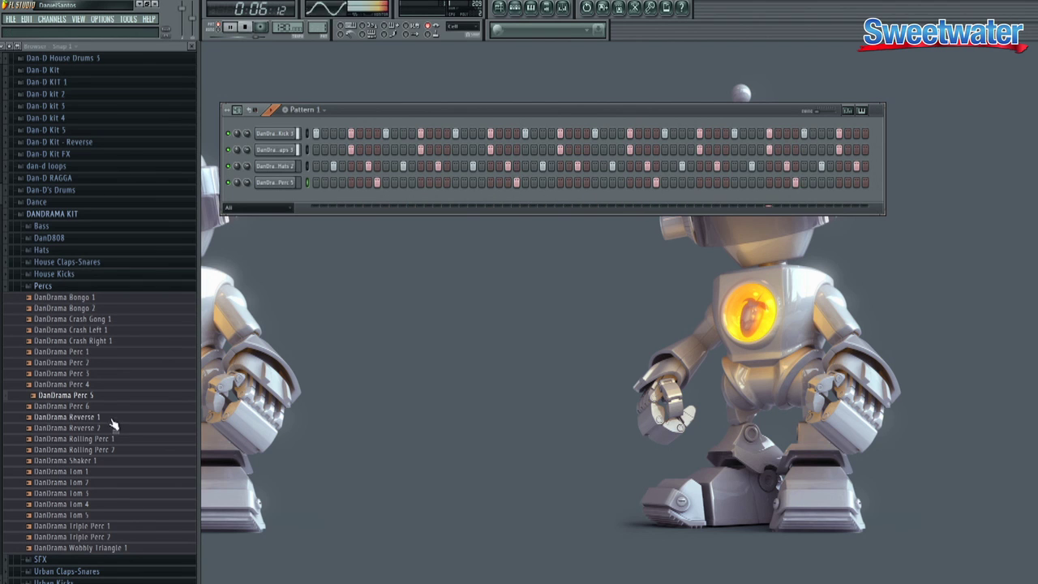
Step: Add DanDrama Perc 6 with two hits and Reverse 2 with one hit as new channels
left_click_drag(108, 409, 307, 195)
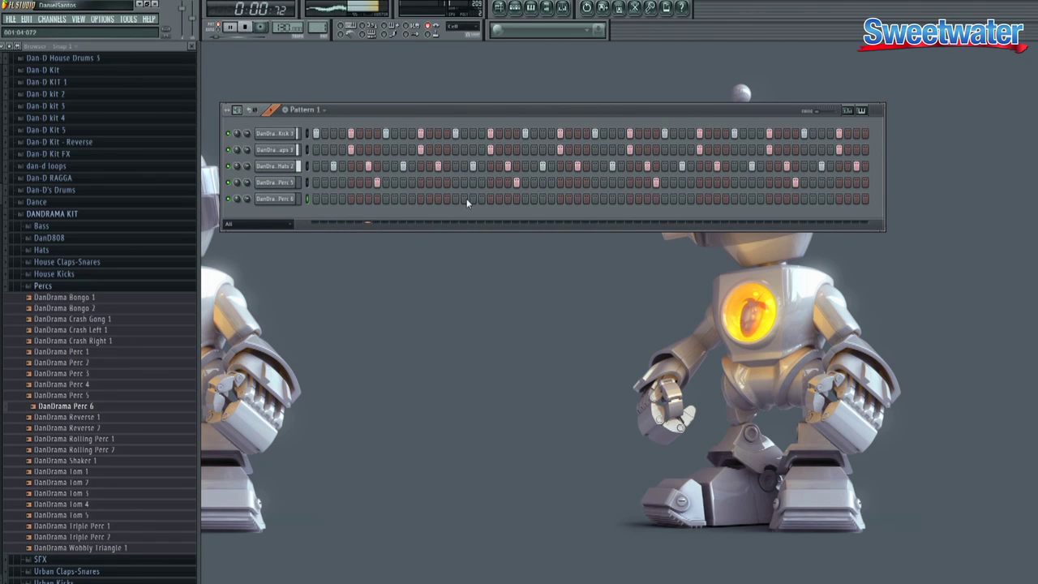
left_click(534, 199)
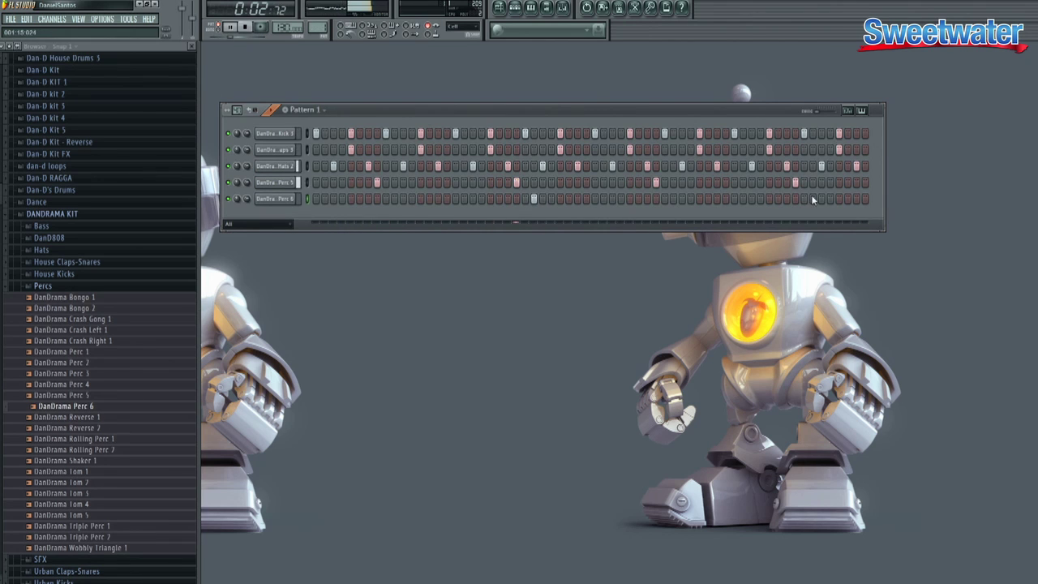
left_click(813, 199)
left_click(115, 429)
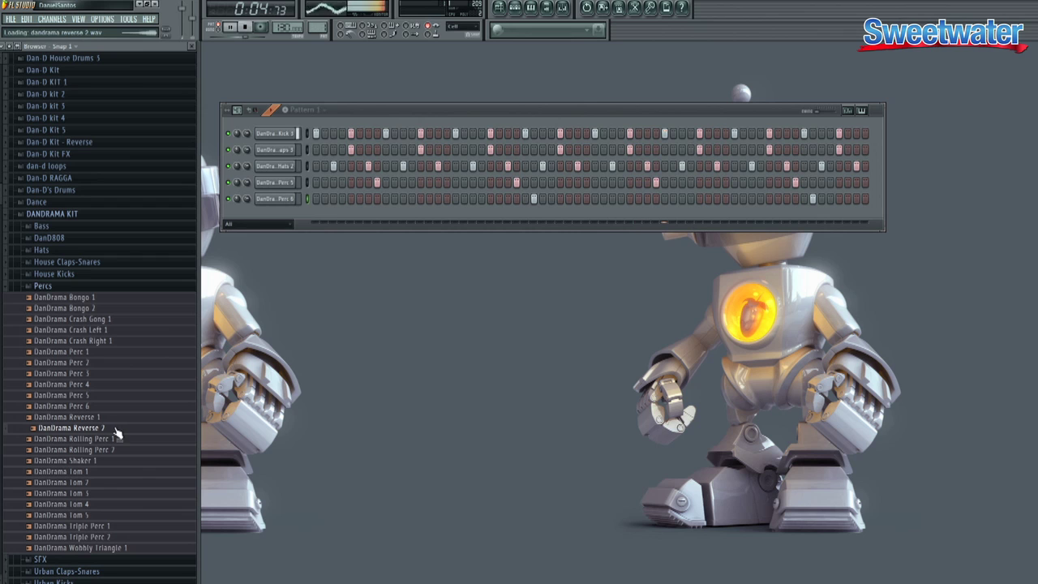
left_click_drag(116, 432, 272, 298)
left_click_drag(298, 215, 302, 217)
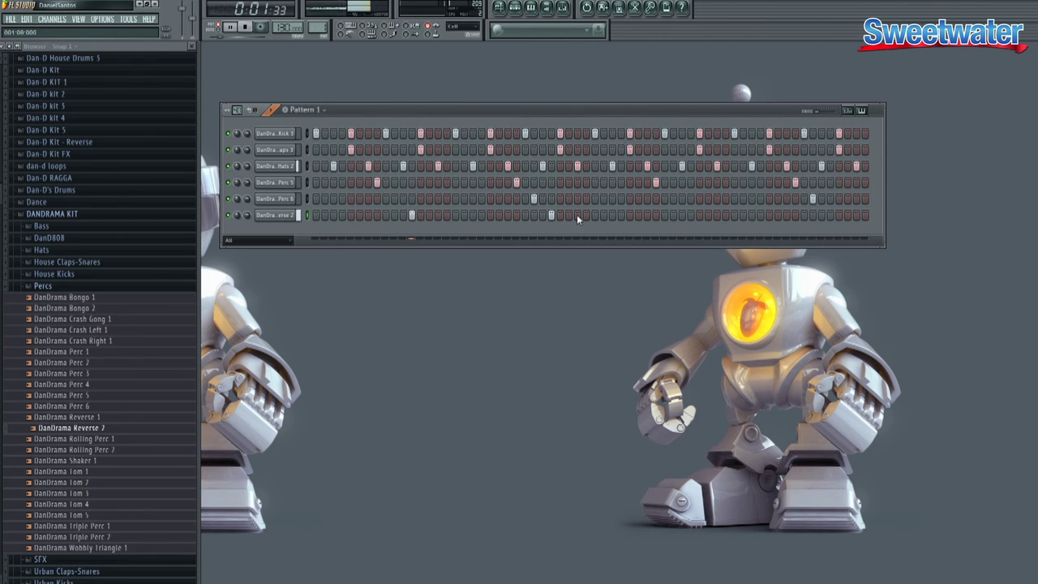
left_click(831, 216)
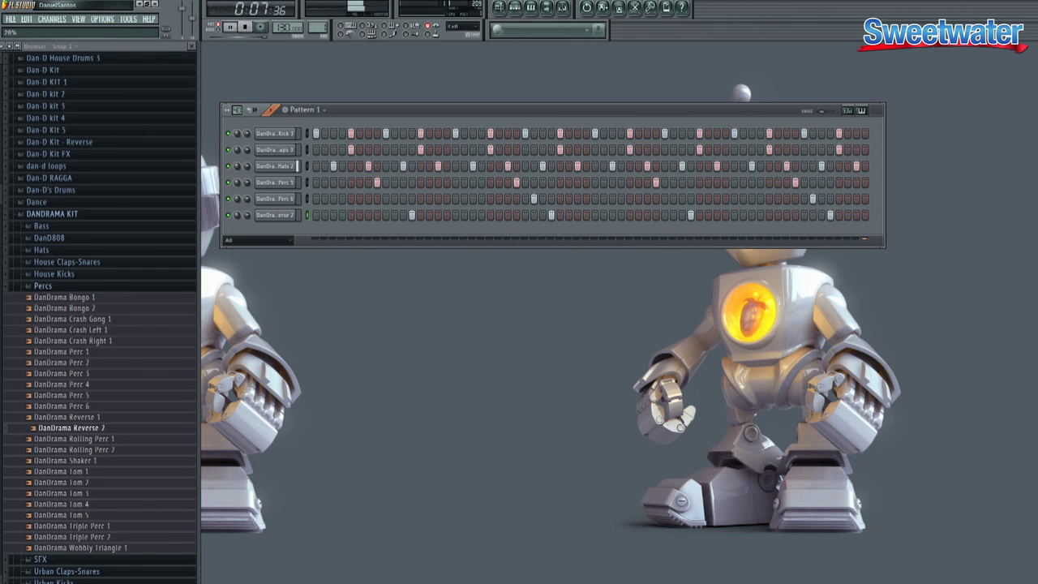
left_click(81, 286)
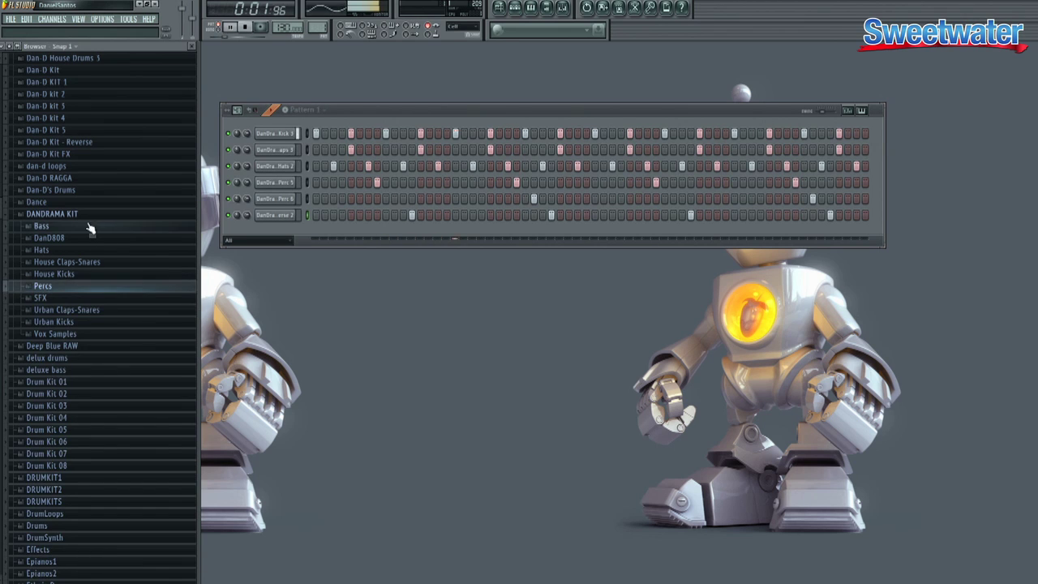
left_click(107, 216)
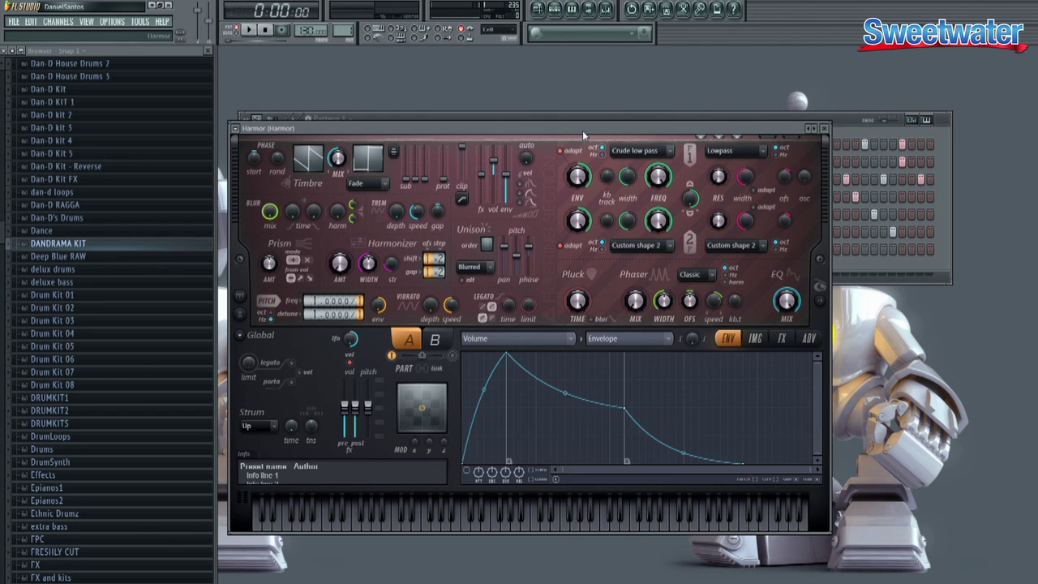
Step: Set Harmor's filter 1 frequency to 84%, turn on reverb, and set compression to Heating
left_click_drag(583, 131, 638, 149)
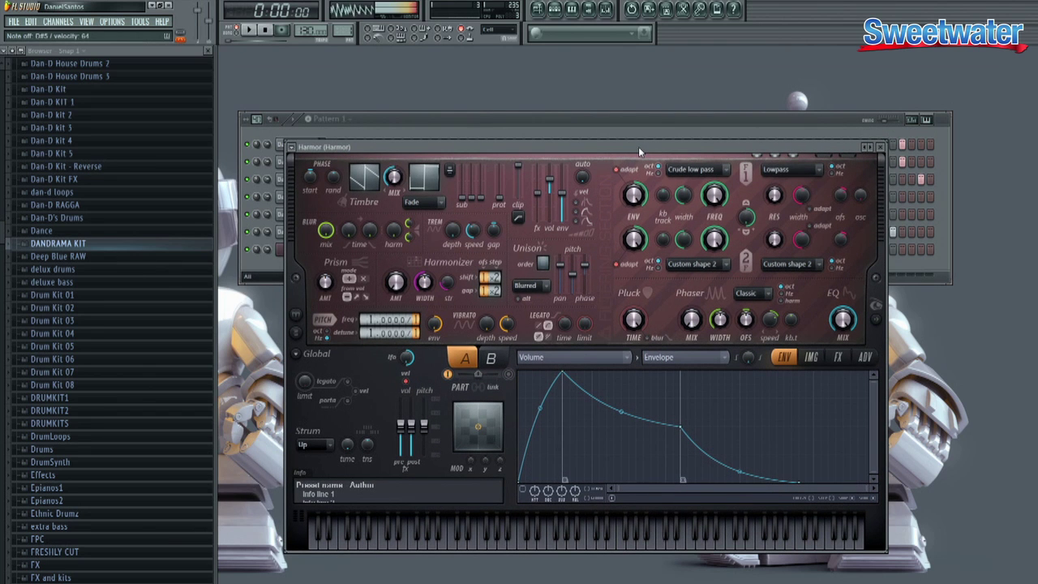
left_click_drag(722, 203, 722, 199)
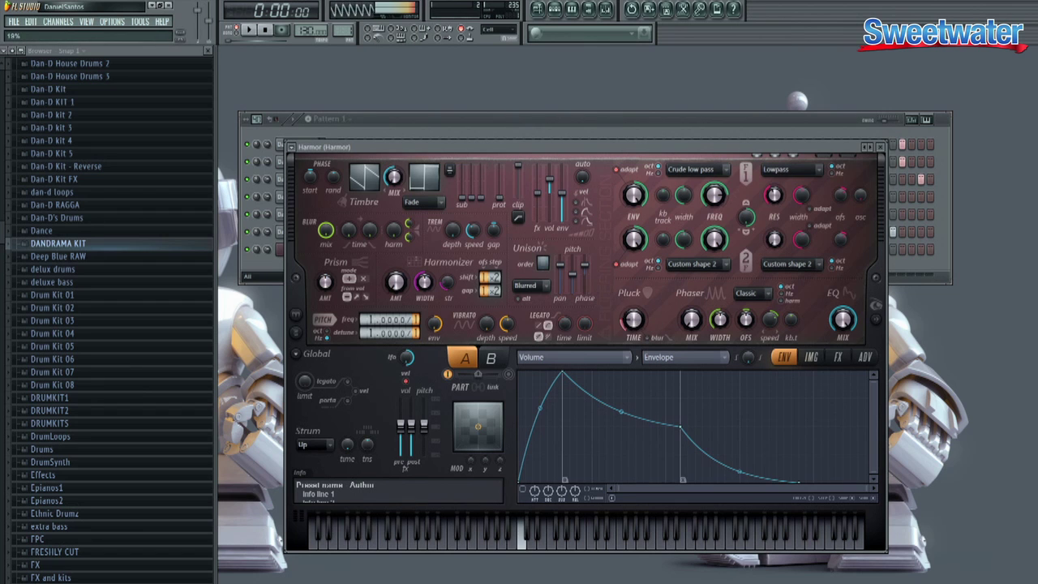
left_click(839, 360)
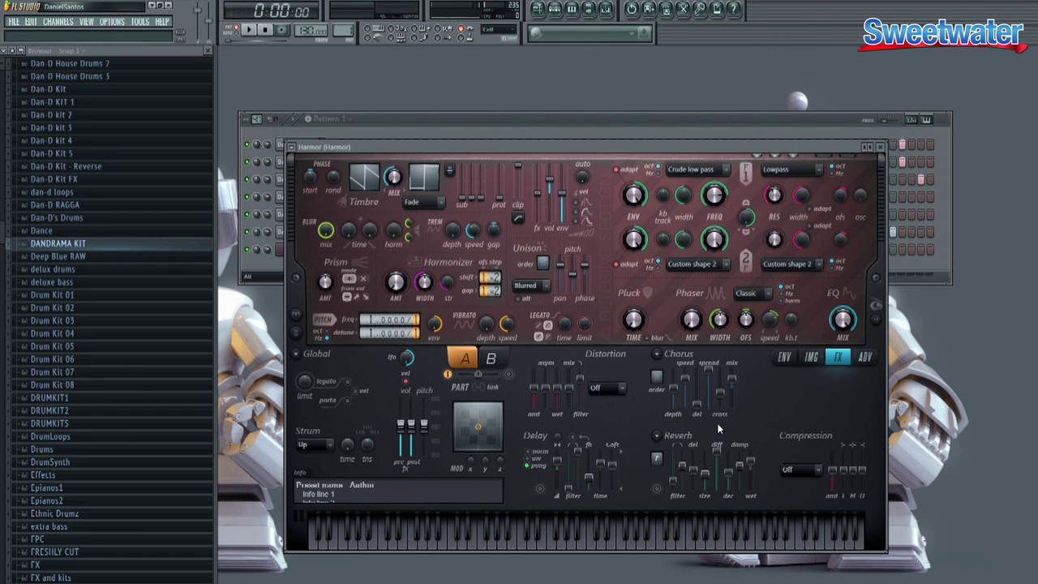
left_click(658, 490)
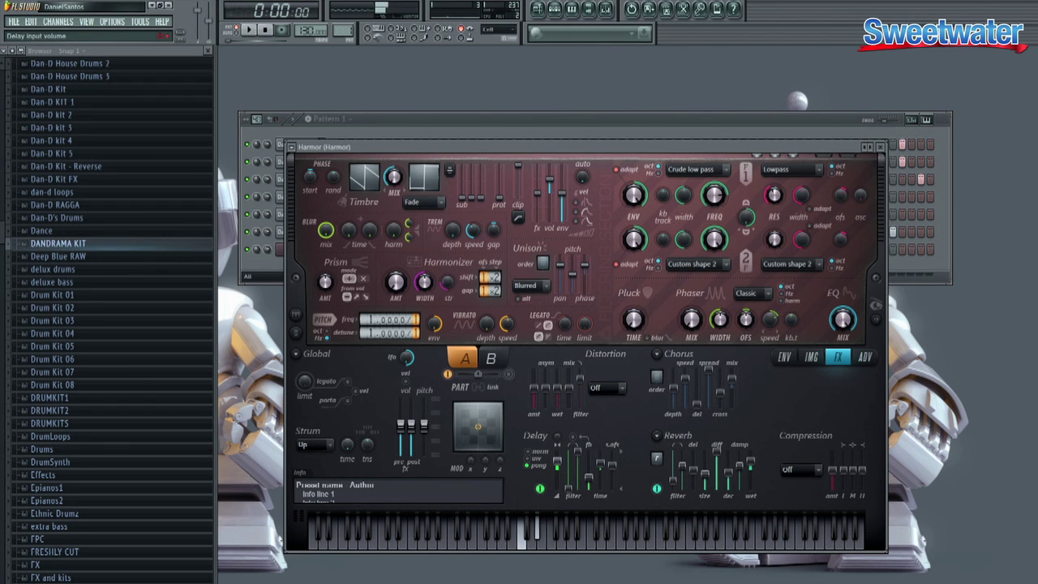
left_click(799, 469)
left_click(799, 527)
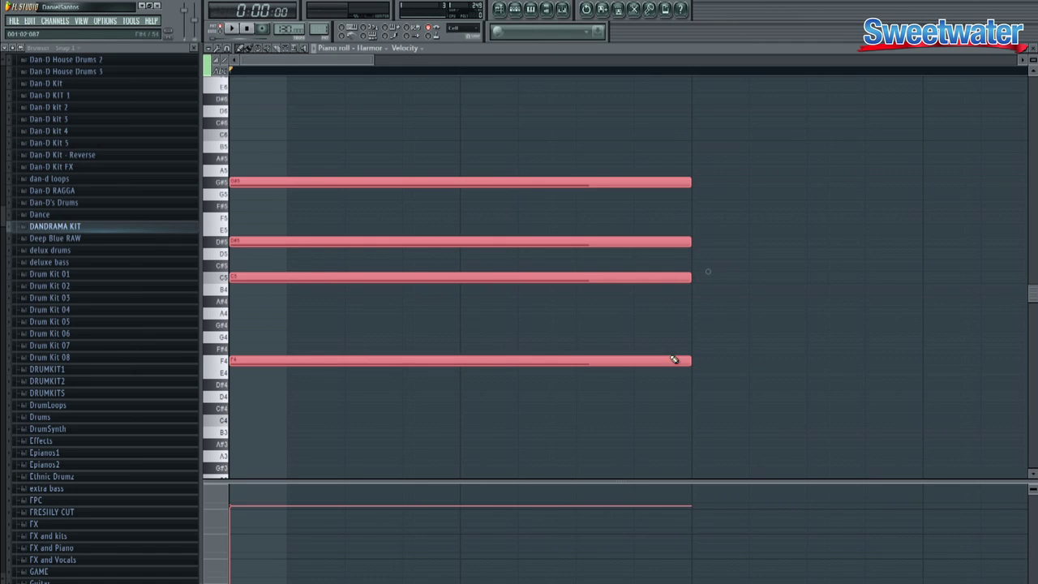
Step: Adjust the first chord's length, then draw a second chord of D#4, C5, D#5 and G5
key("space")
left_click_drag(690, 181, 436, 188)
key("space")
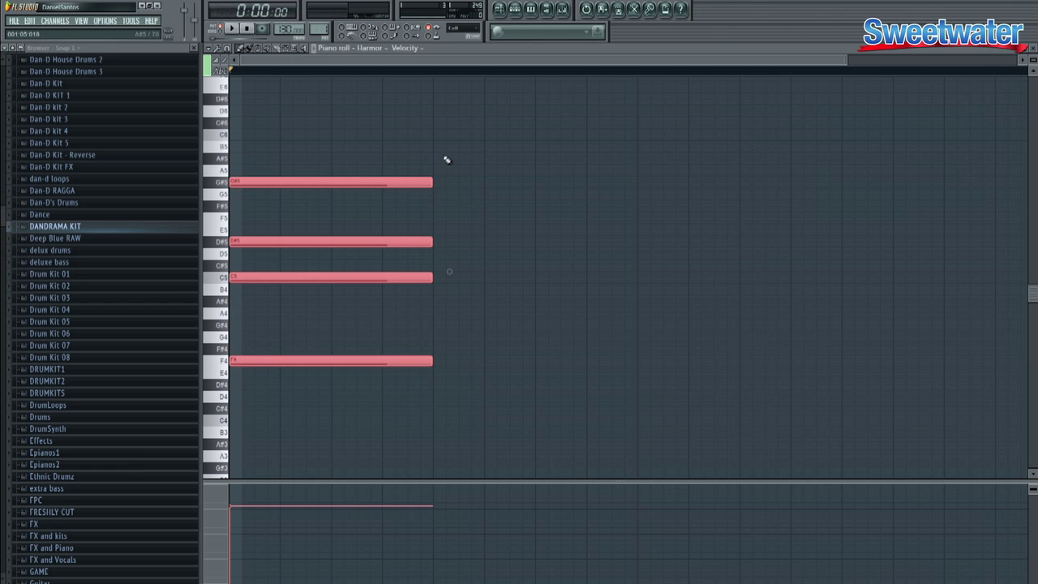
key("space")
left_click(475, 163)
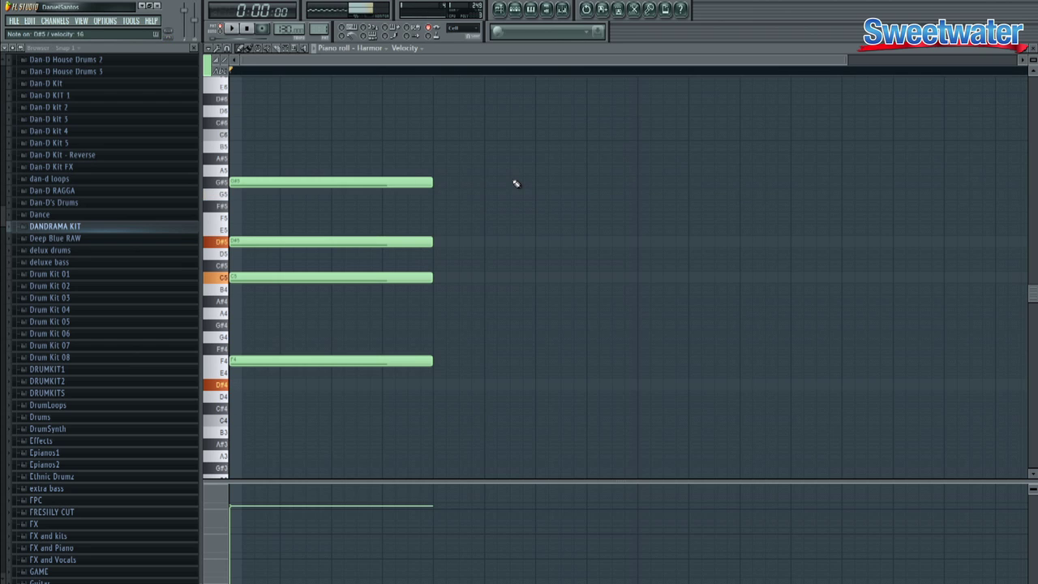
left_click(436, 385)
left_click(438, 278)
left_click(438, 241)
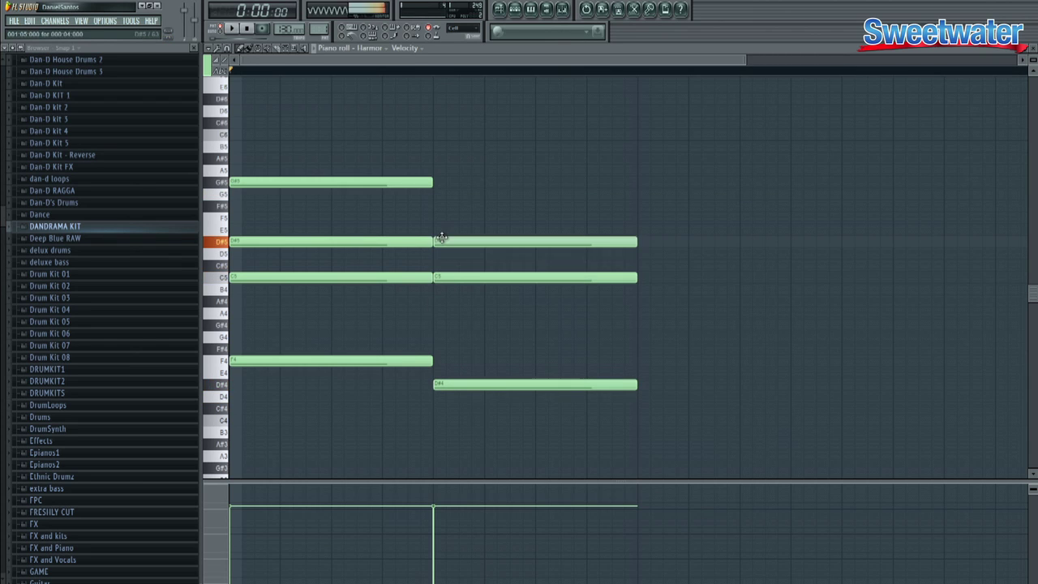
left_click_drag(443, 208, 439, 191)
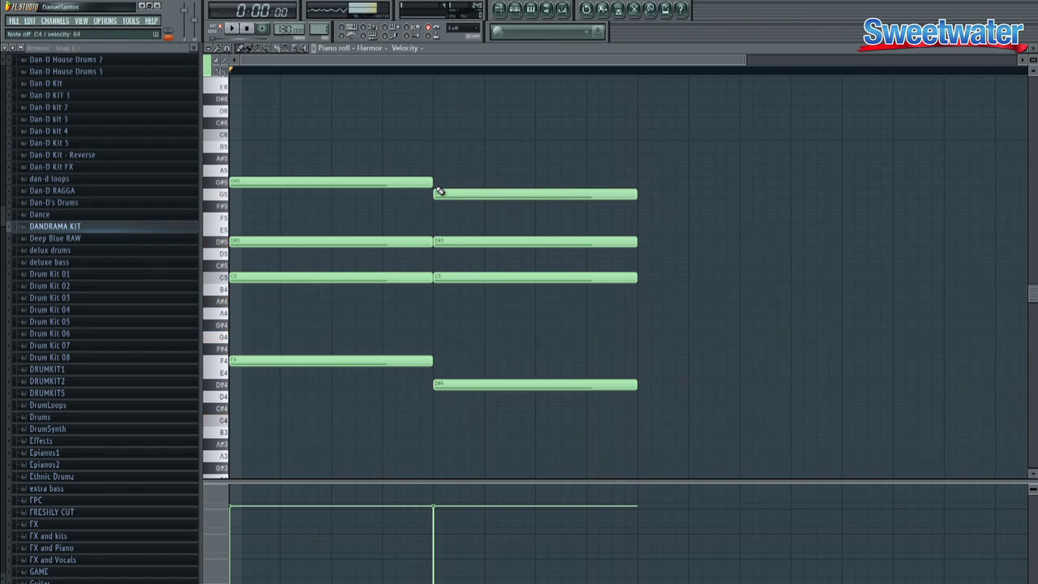
Step: Draw the third chord with notes C4, G4, A#4 and D#5
left_click(649, 419)
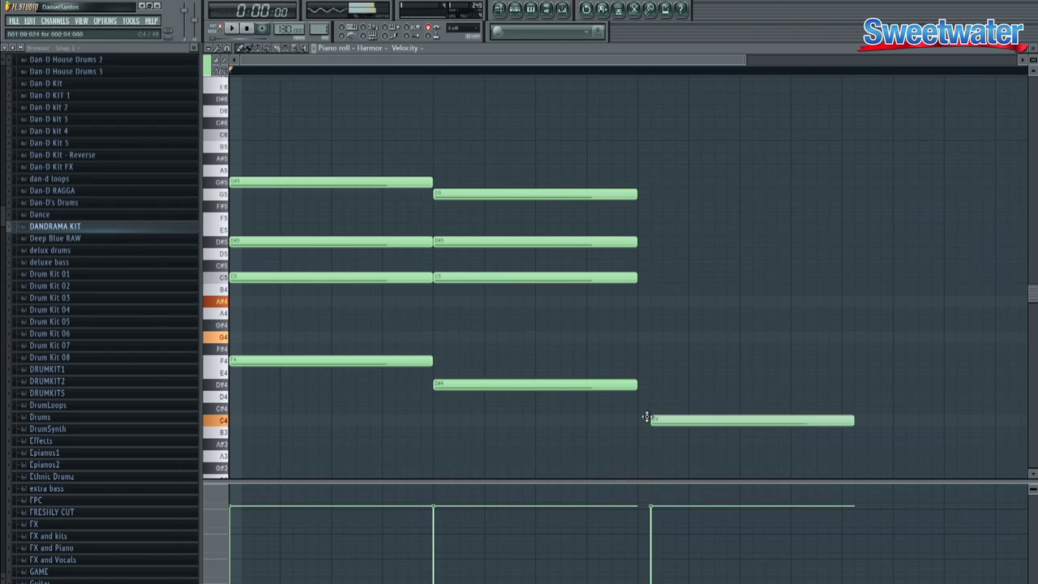
left_click(641, 337)
left_click(643, 305)
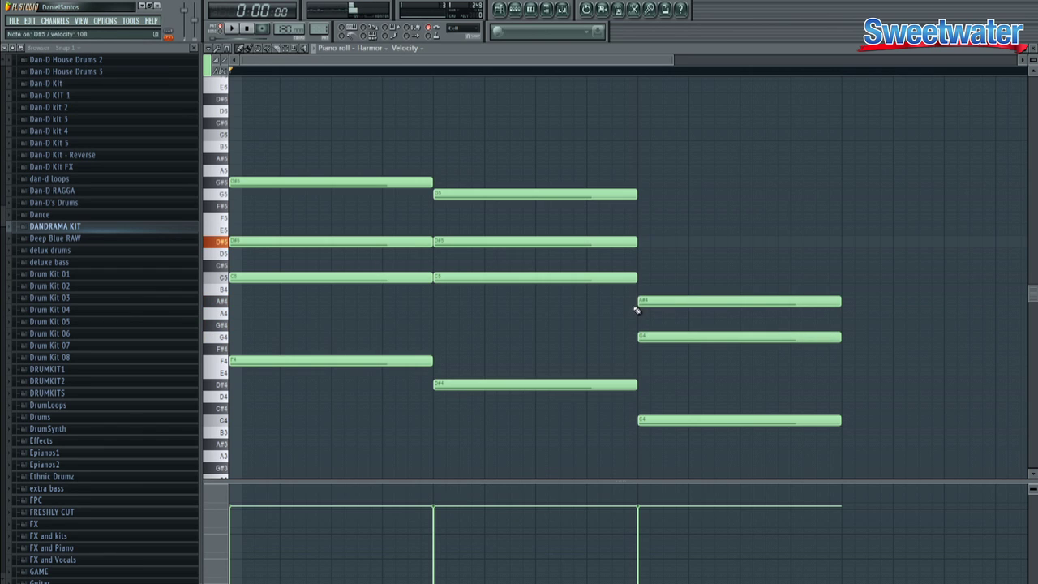
left_click(649, 241)
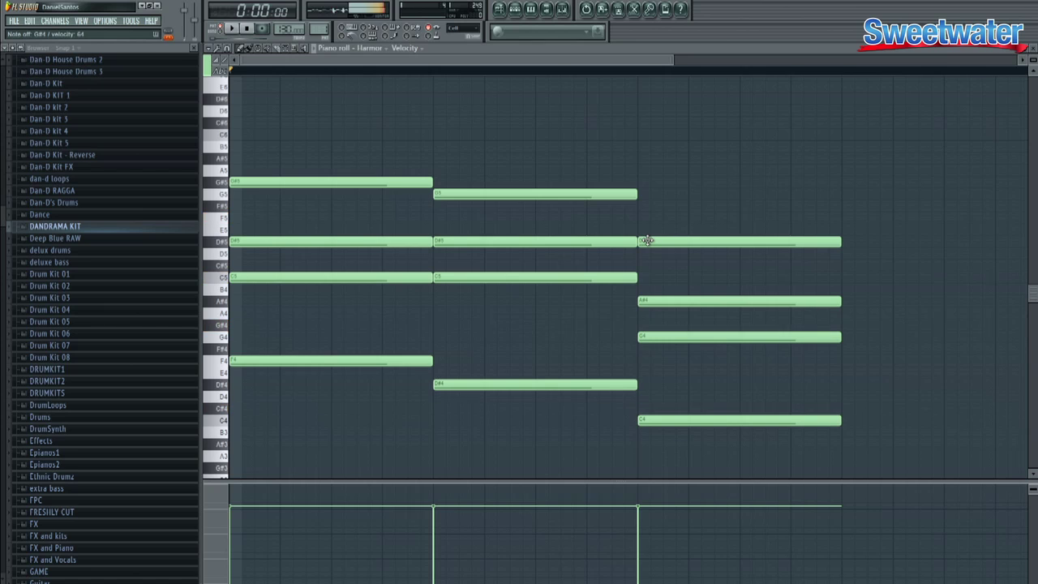
Step: Draw the fourth chord with C5, G#4, C#4 and F5, and play the progression
left_click(846, 277)
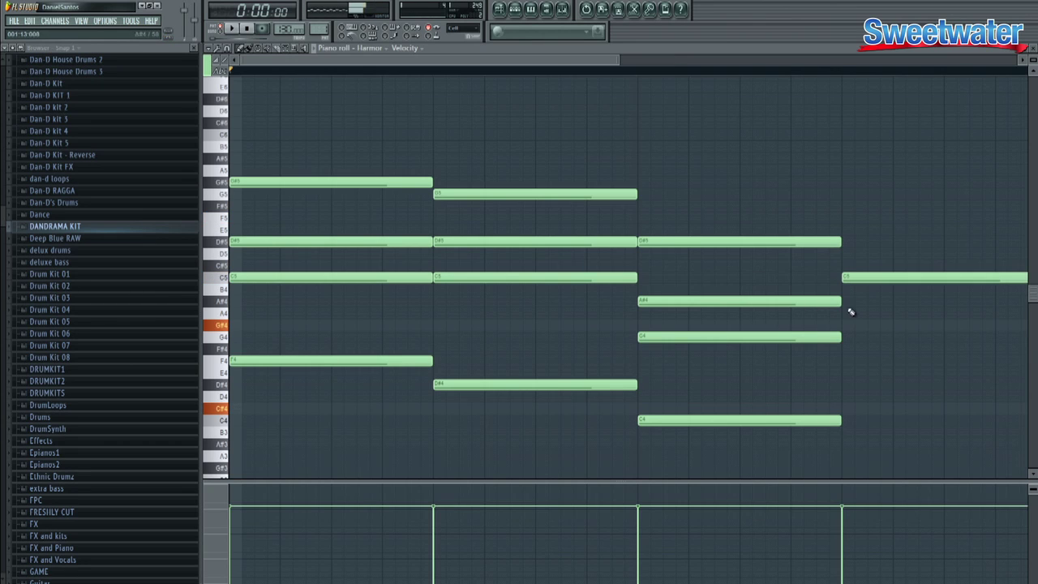
left_click(846, 323)
left_click(844, 408)
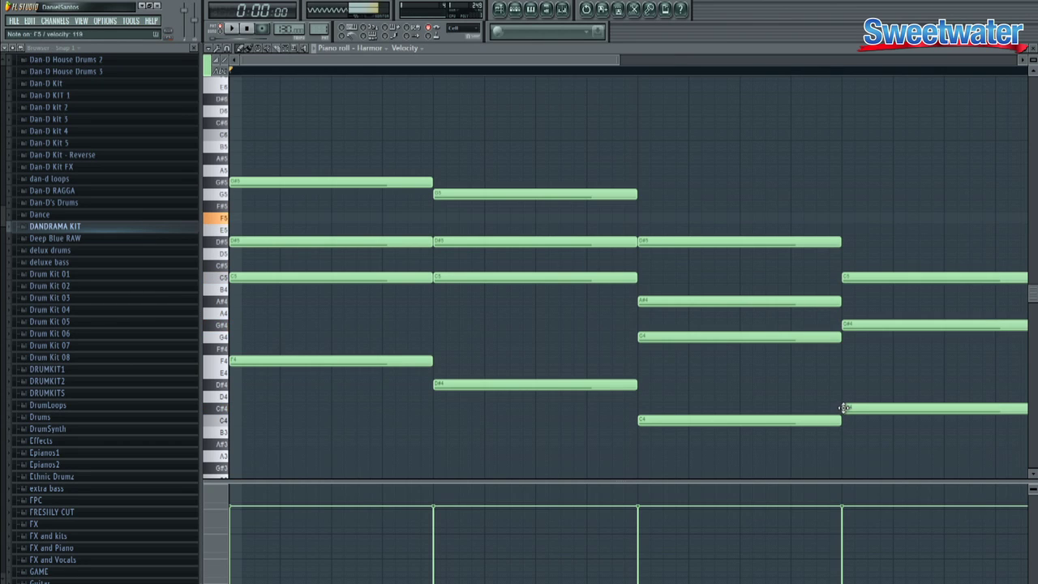
left_click(843, 219)
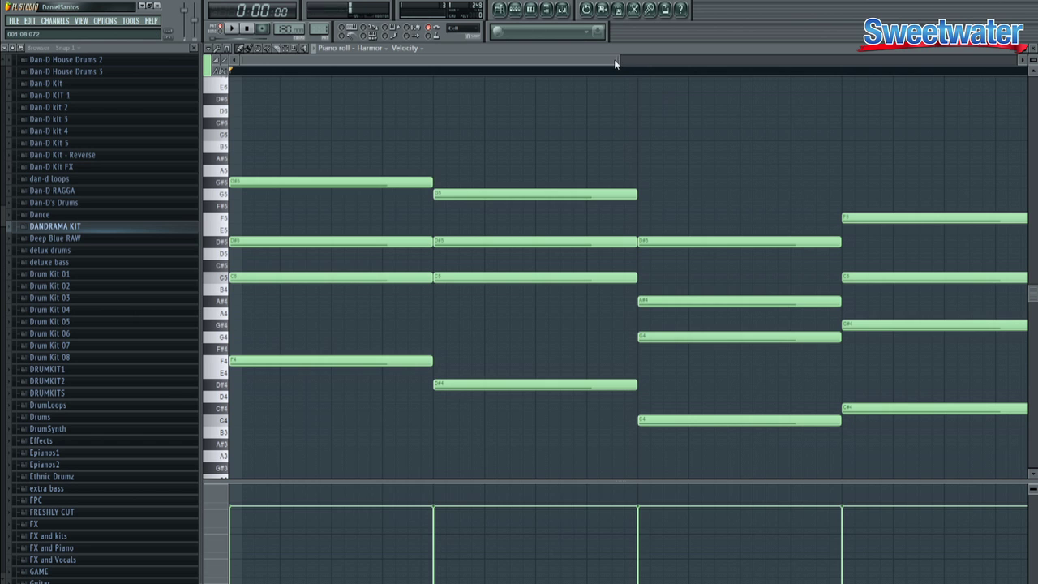
left_click_drag(614, 59, 678, 62)
key("space")
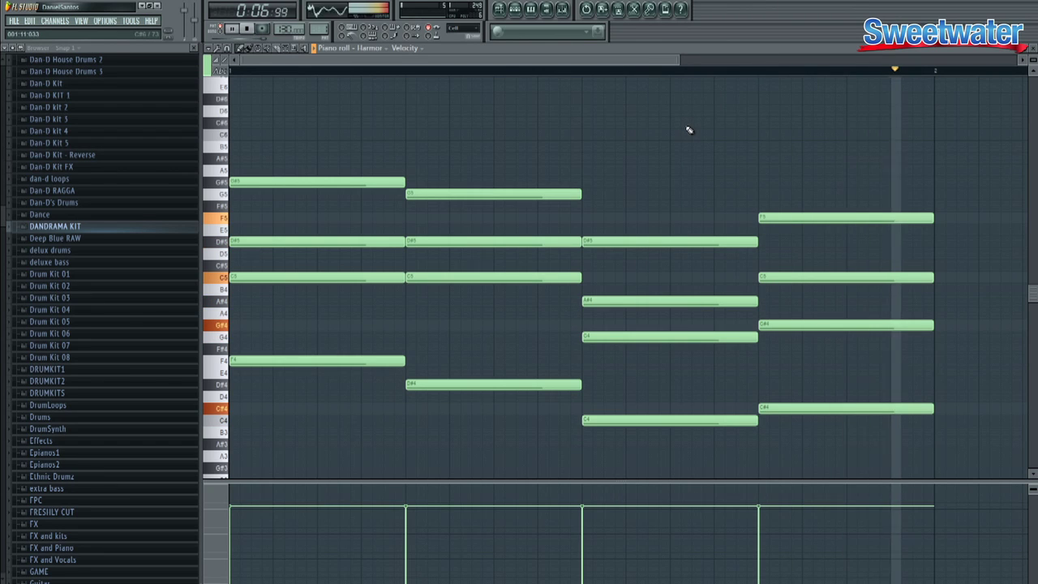
Step: Chop the chords with Tools > Chop, tune the Time mul knob, and accept
key("space")
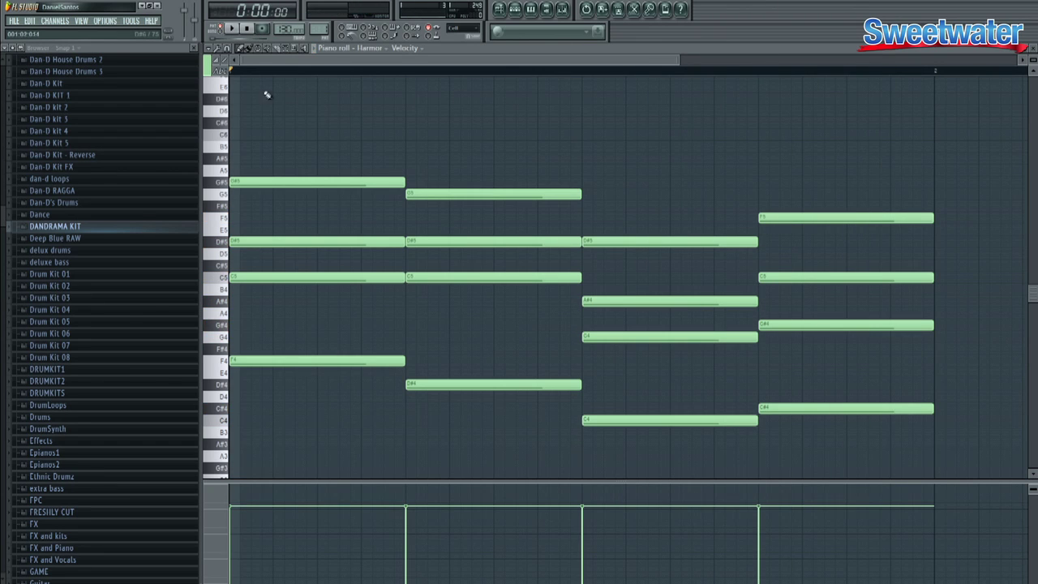
left_click(219, 48)
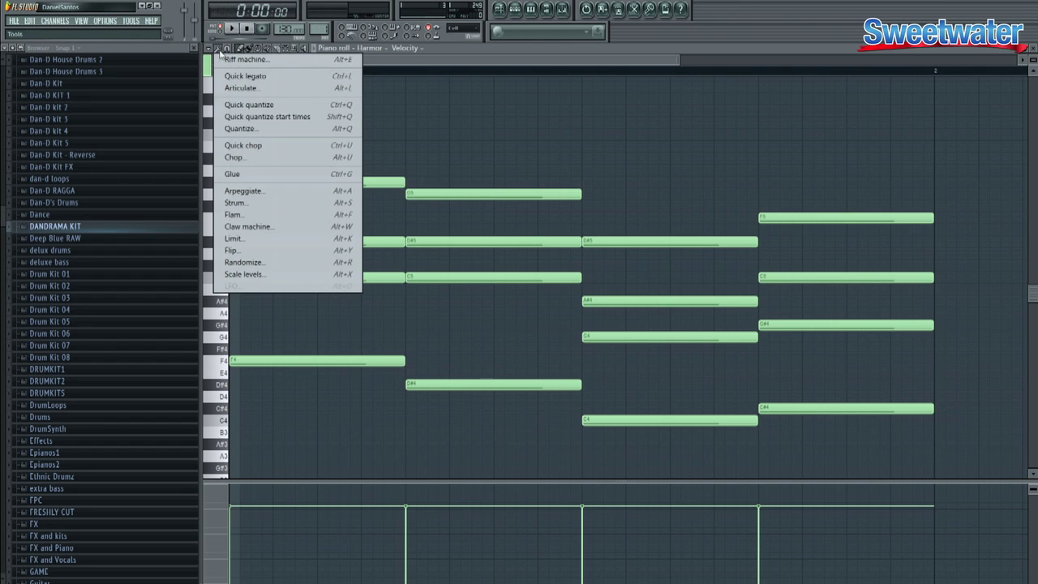
left_click(234, 157)
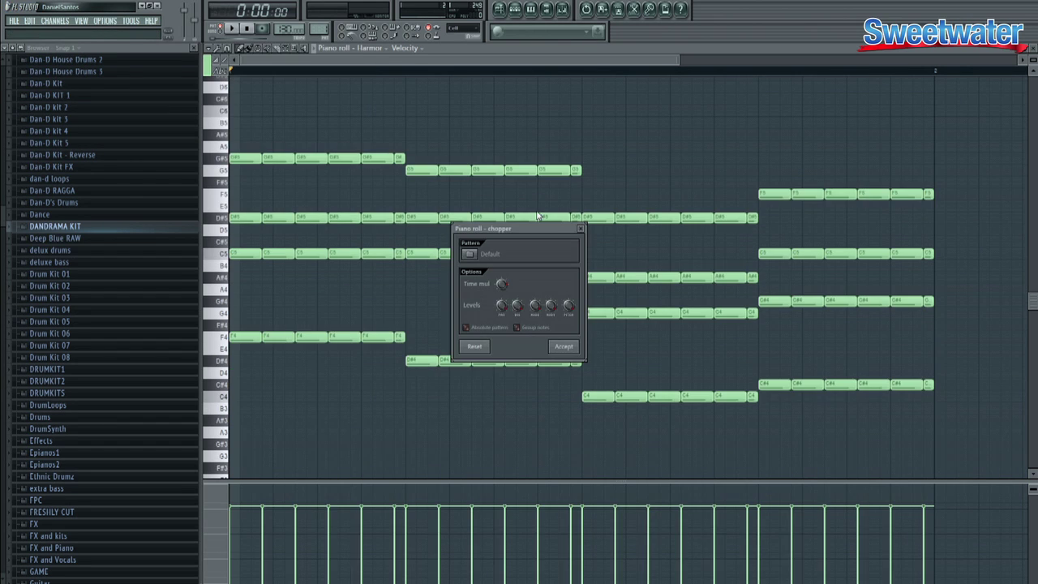
left_click_drag(502, 283, 501, 271)
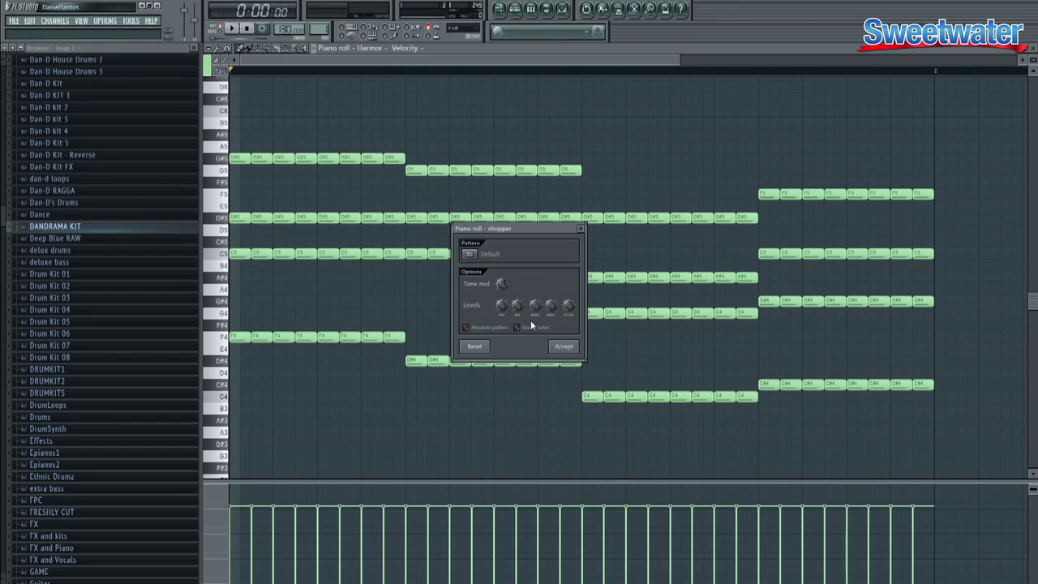
key("space")
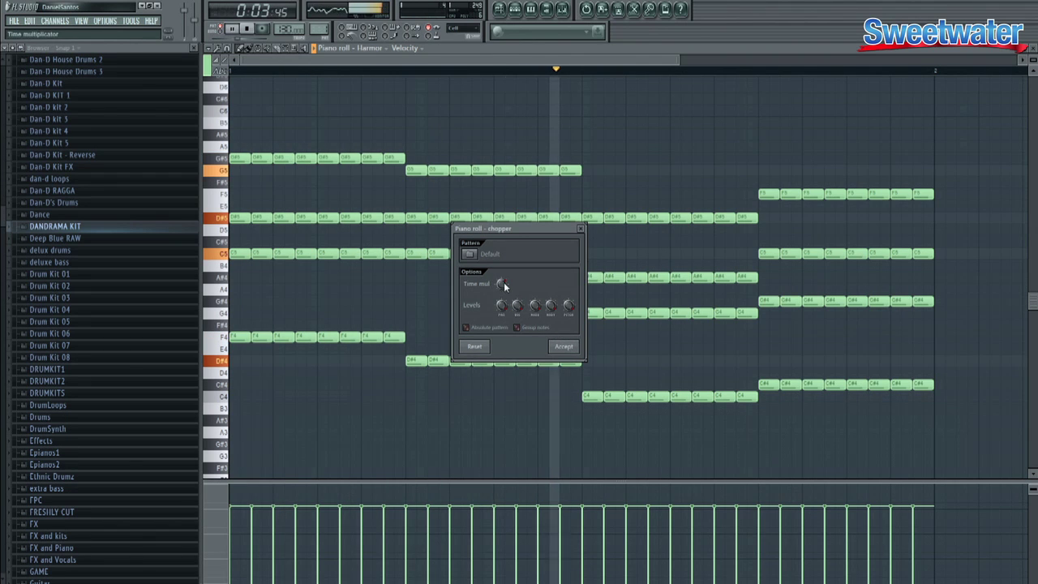
left_click_drag(501, 283, 502, 275)
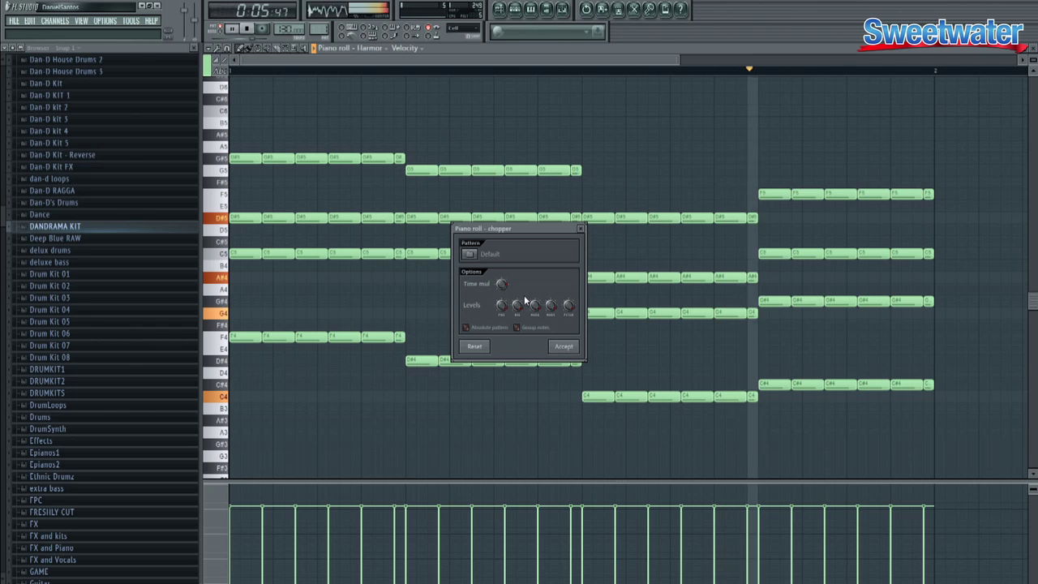
left_click(561, 346)
key("space")
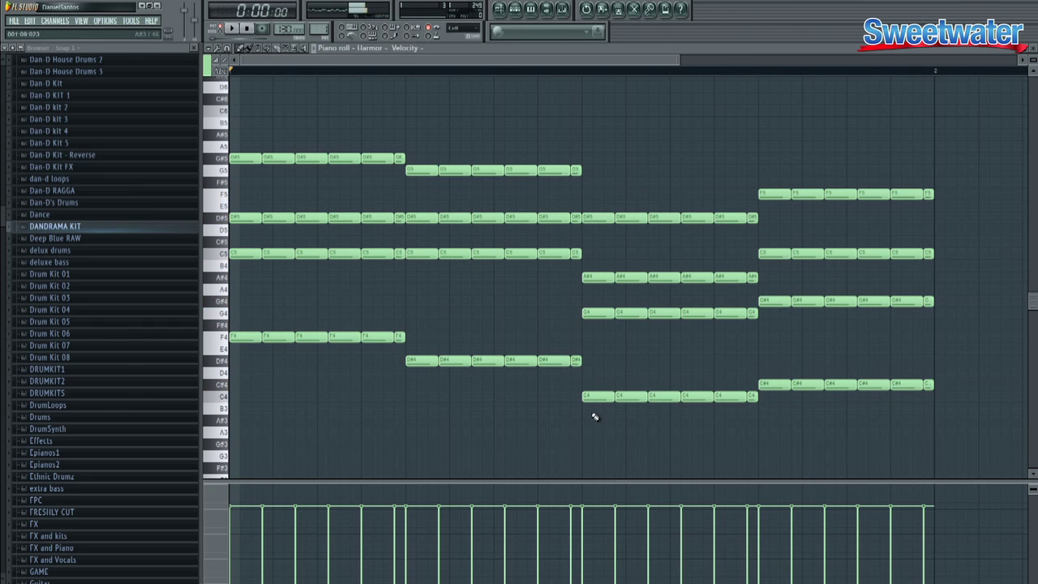
Step: Bring up the Harmor synth from the channel rack and play the pattern
left_click(524, 16)
left_click(298, 233)
key("space")
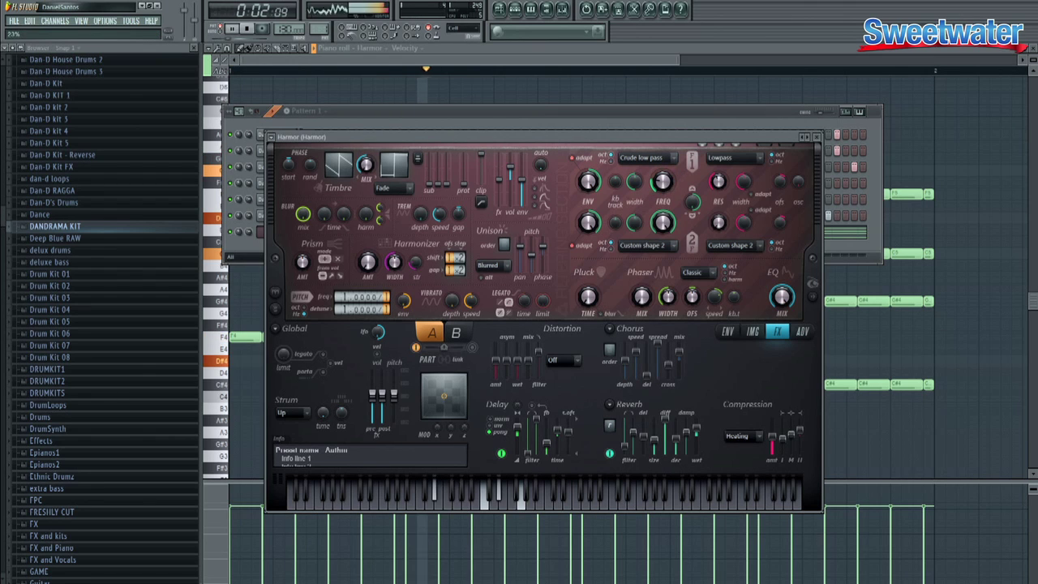
Step: Turn Harmor's FREQ knob to about 43% while auditioning the chopped chords
key("space")
key("space")
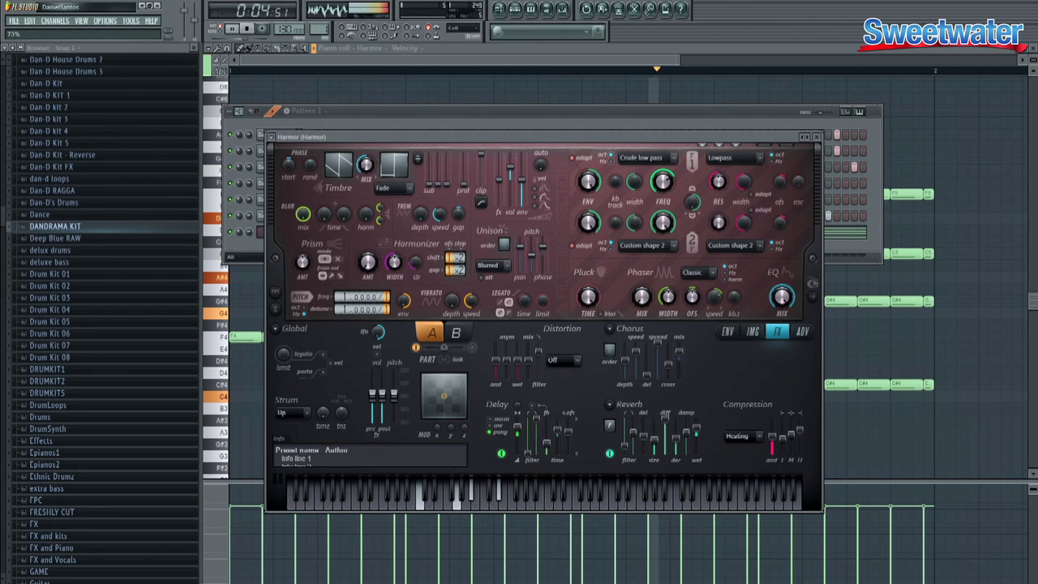
left_click_drag(663, 185, 665, 193)
key("space")
right_click(589, 297)
key("Escape")
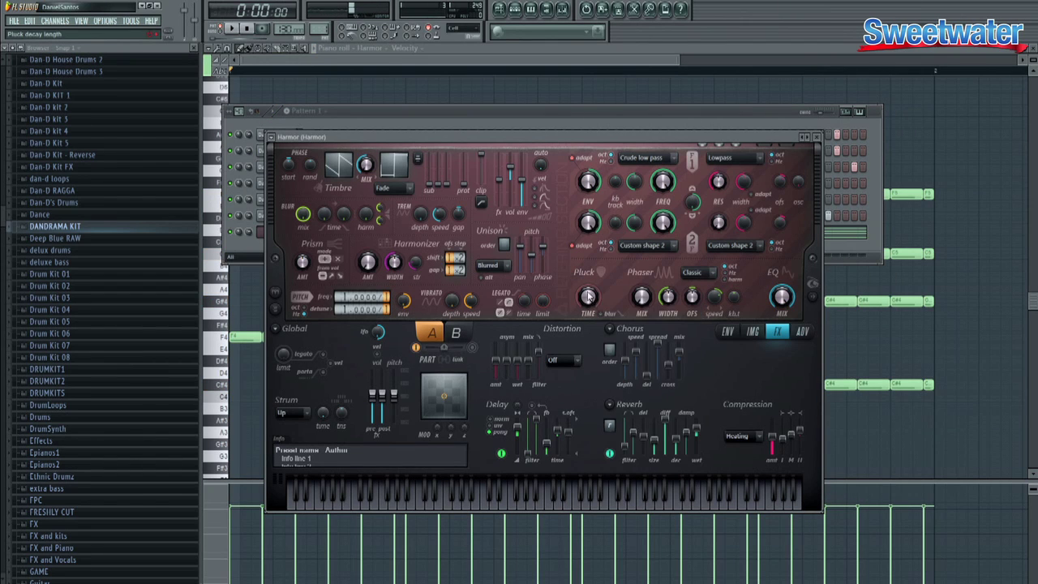
right_click(662, 182)
key("Escape")
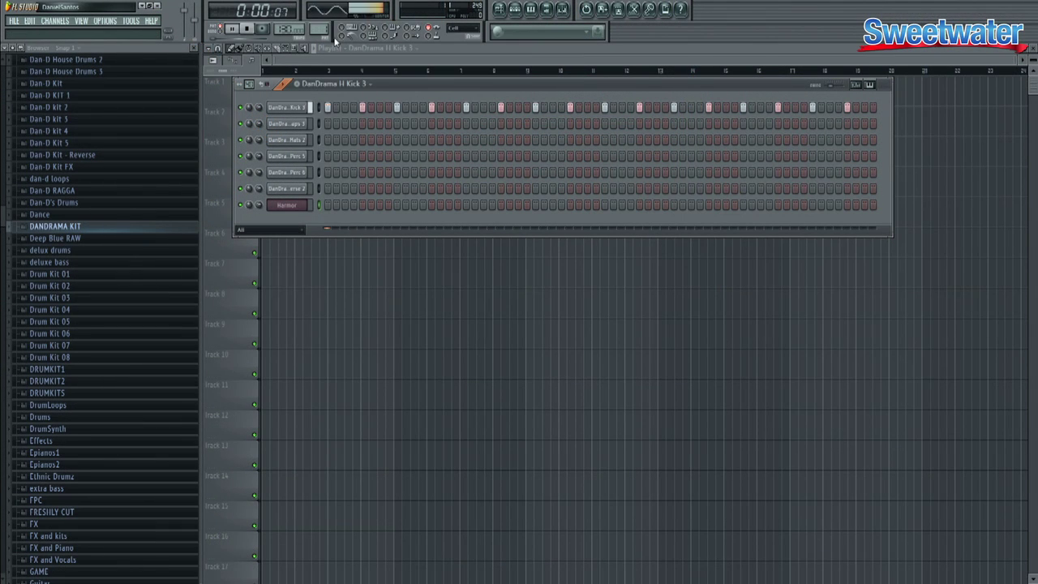
Step: Scroll the pattern selector back to Kick 3 and bring the playlist forward
scroll(319, 28, "up", 1)
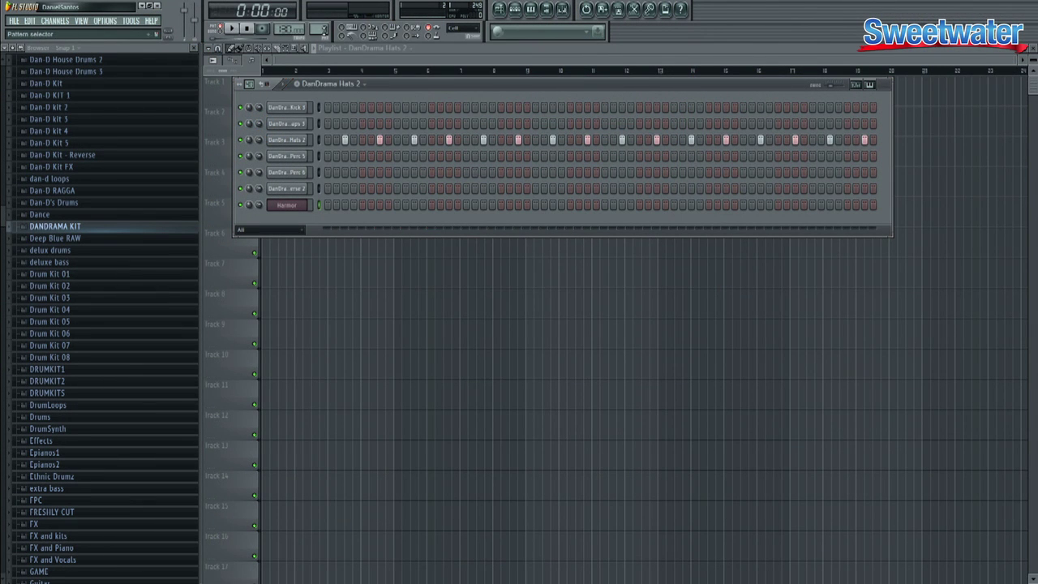
scroll(320, 28, "down", 2)
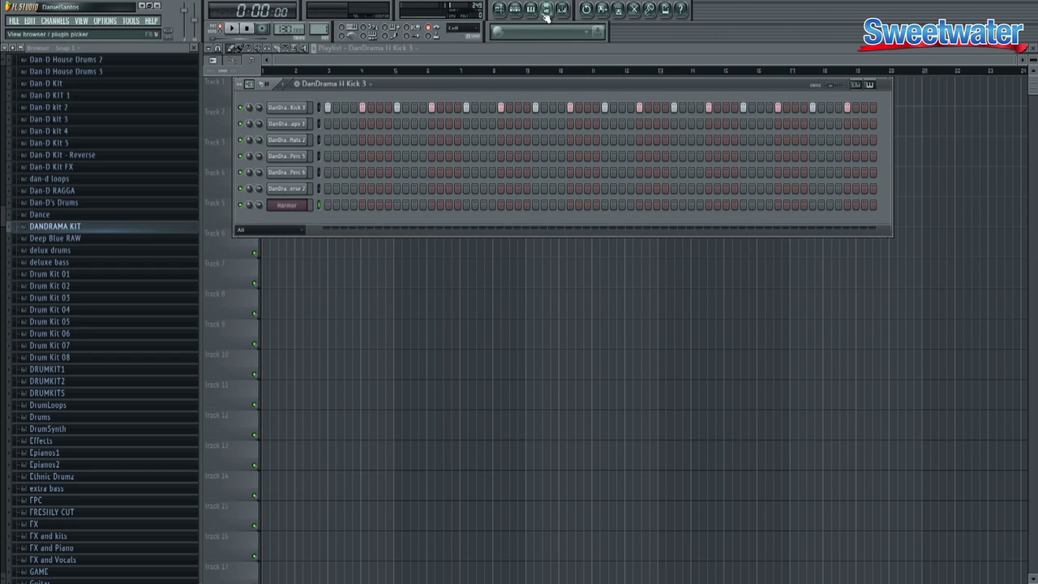
left_click(502, 9)
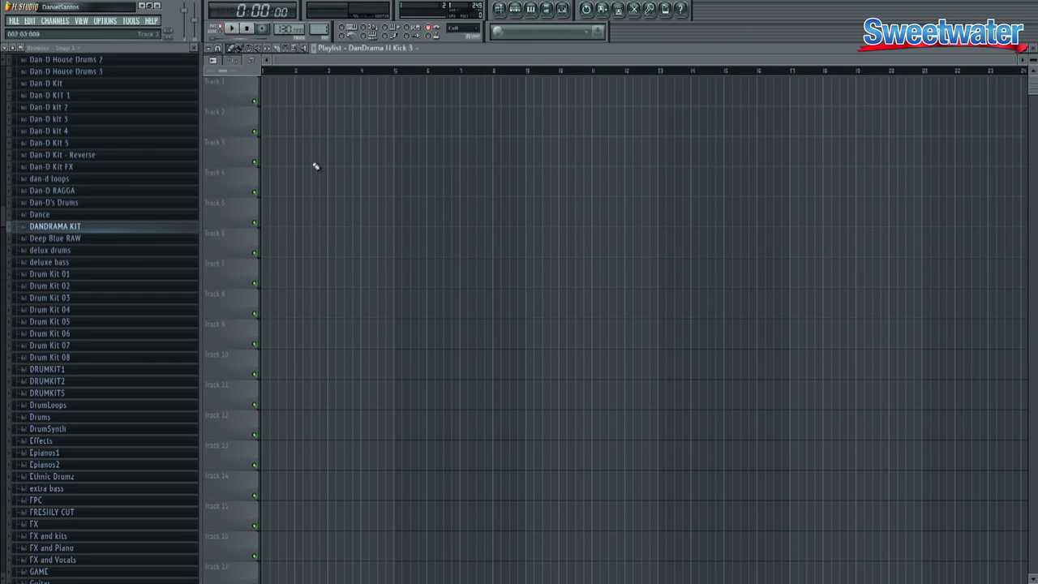
Step: Paint four Harmor clips along Track 6 while the song plays
left_click(365, 49)
left_click(393, 145)
left_click(261, 241)
key("space")
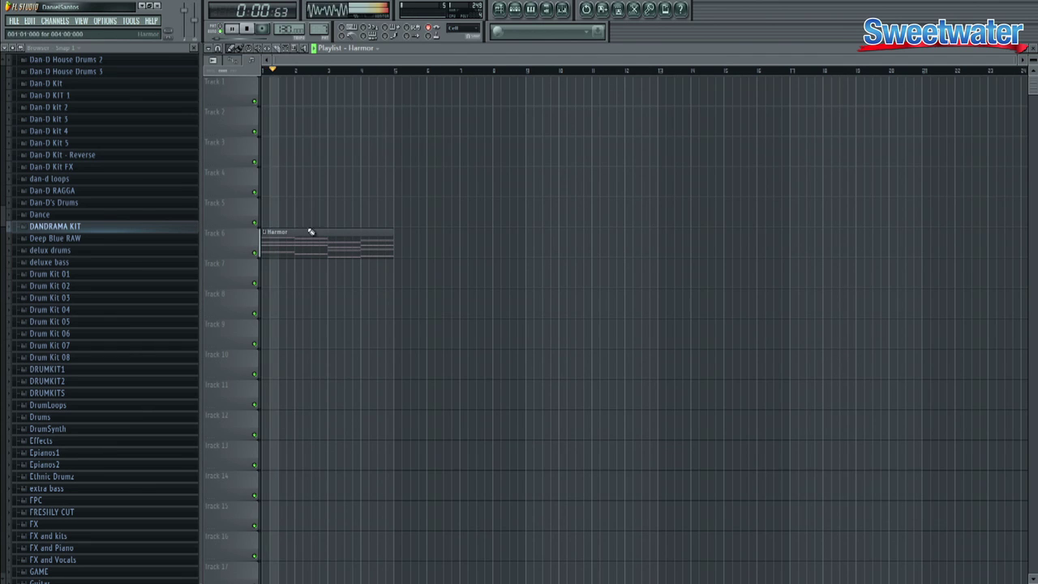
left_click_drag(396, 247, 714, 247)
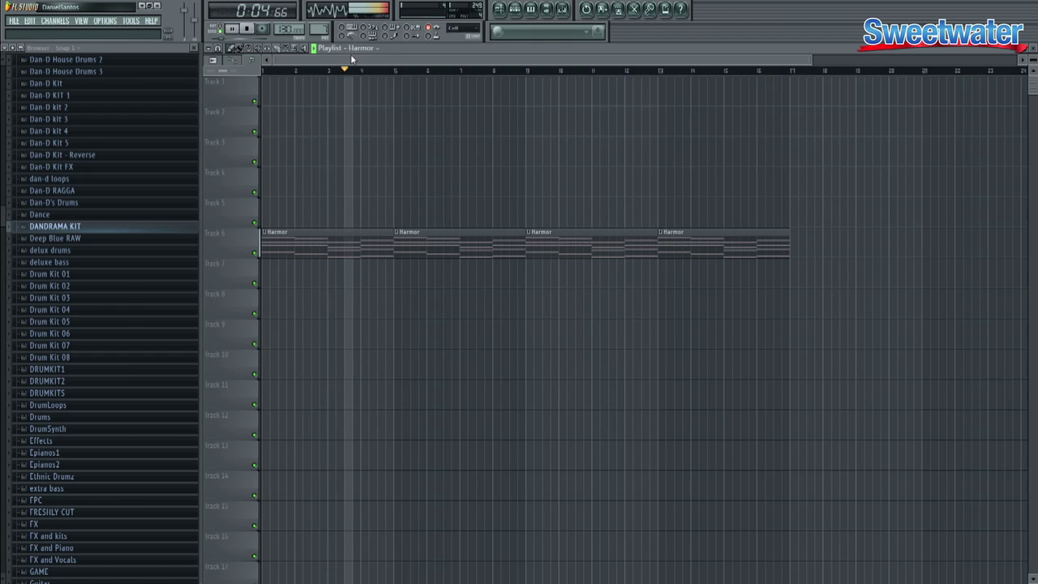
Step: Add Kick 3 clips along Track 1 and Claps 3 clips on Track 2
left_click(364, 48)
left_click(376, 73)
left_click_drag(396, 89, 690, 92)
left_click(413, 48)
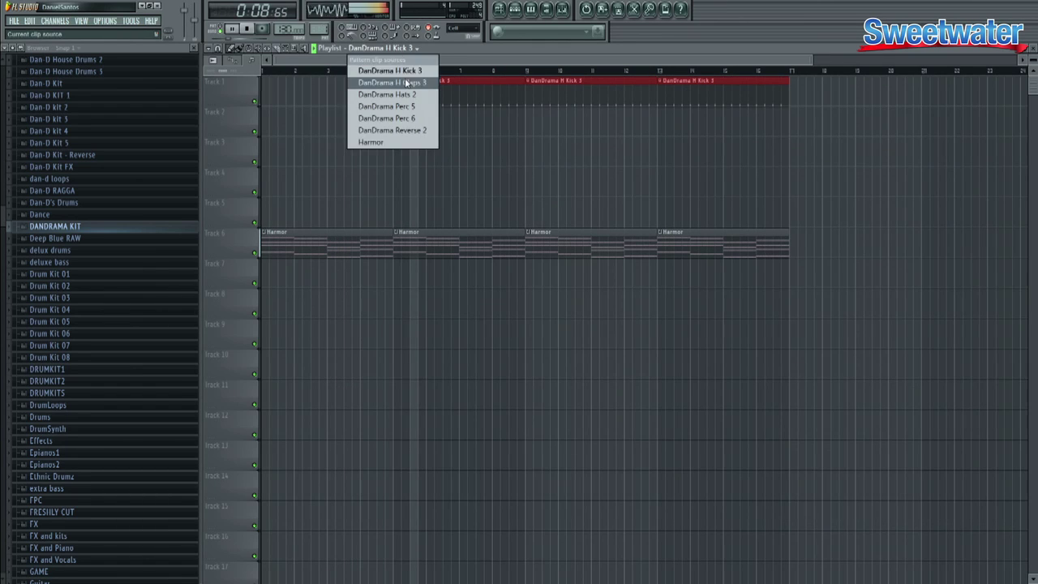
left_click(406, 84)
left_click(528, 130)
left_click_drag(529, 130, 662, 126)
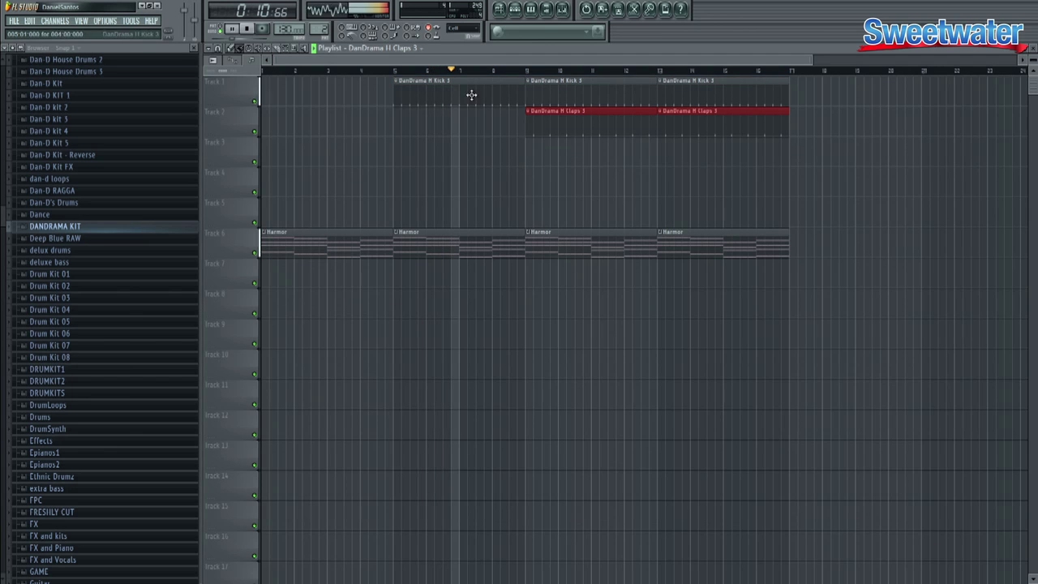
Step: Place Hats 2 on Track 3 at bar 13 and Perc 5 on Track 4 at bars 9 and 13
left_click(414, 48)
left_click(420, 95)
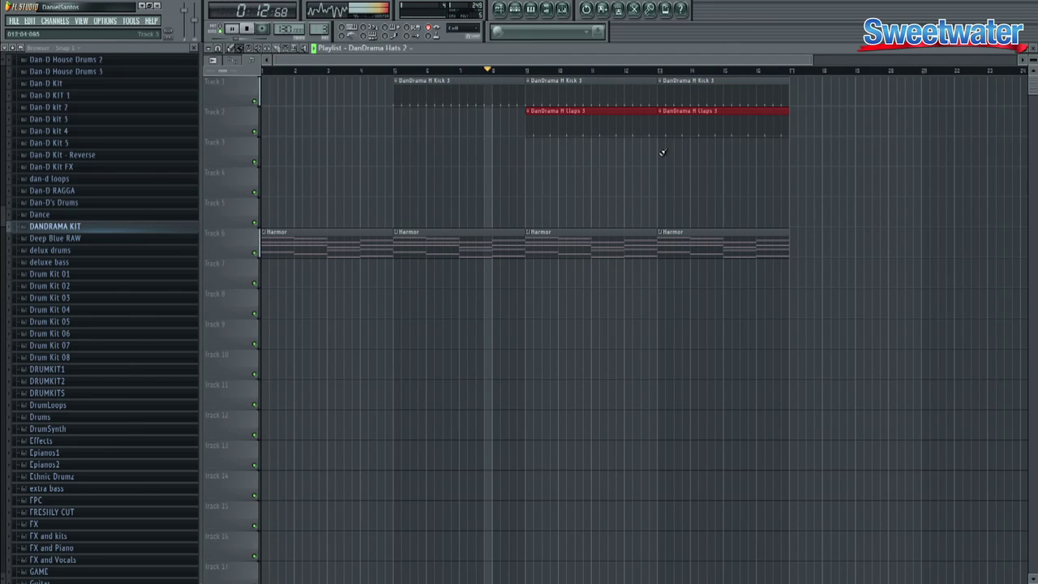
left_click(667, 152)
left_click(413, 48)
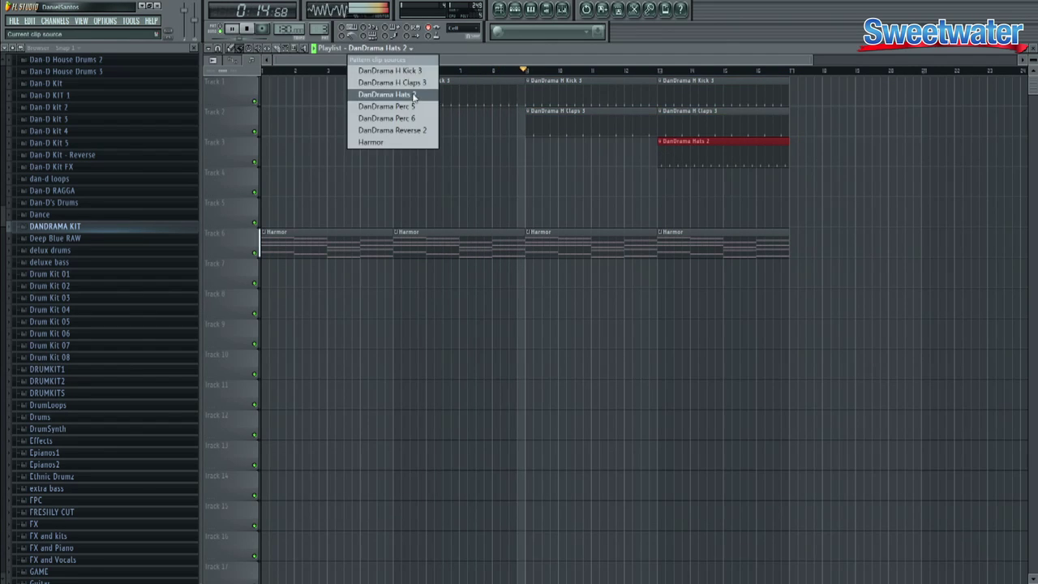
left_click(405, 106)
left_click(531, 173)
left_click(662, 173)
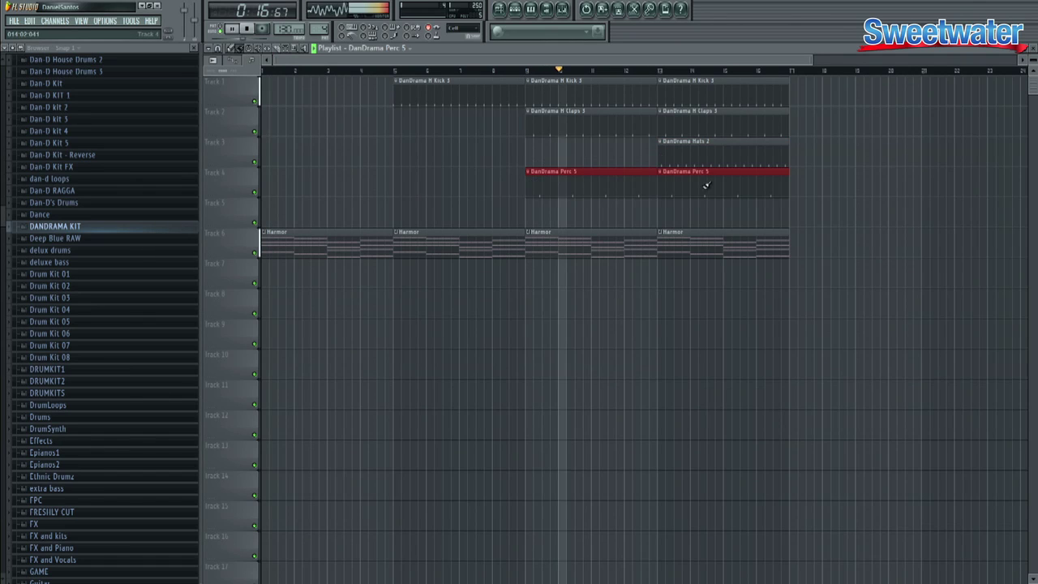
Step: Place Perc 6 at bars 9 and 13, Reverse 2 at bar 13, and Harmor at bar 17
left_click(410, 48)
left_click(387, 118)
left_click(531, 203)
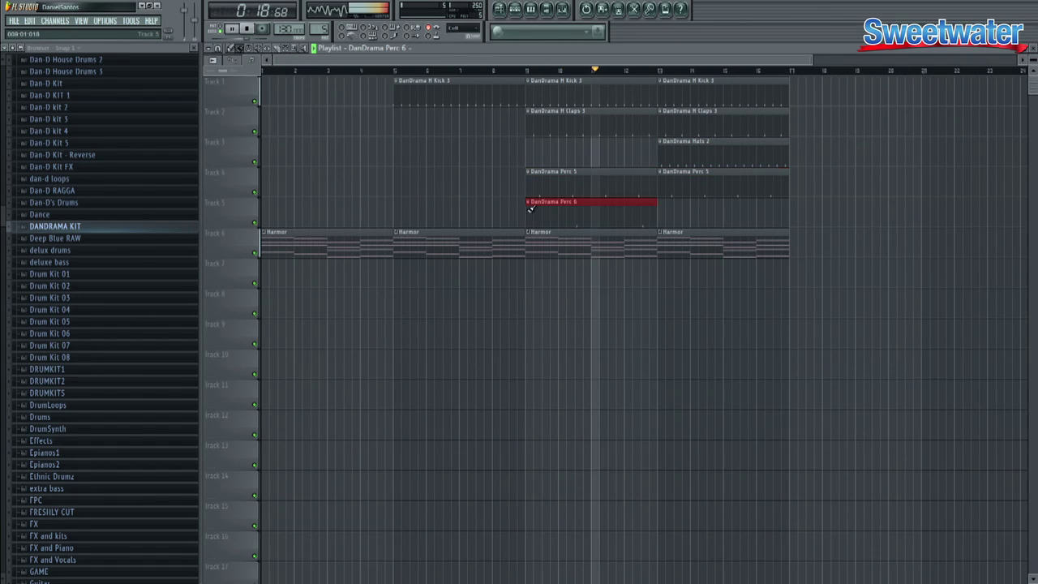
left_click(662, 203)
left_click(410, 48)
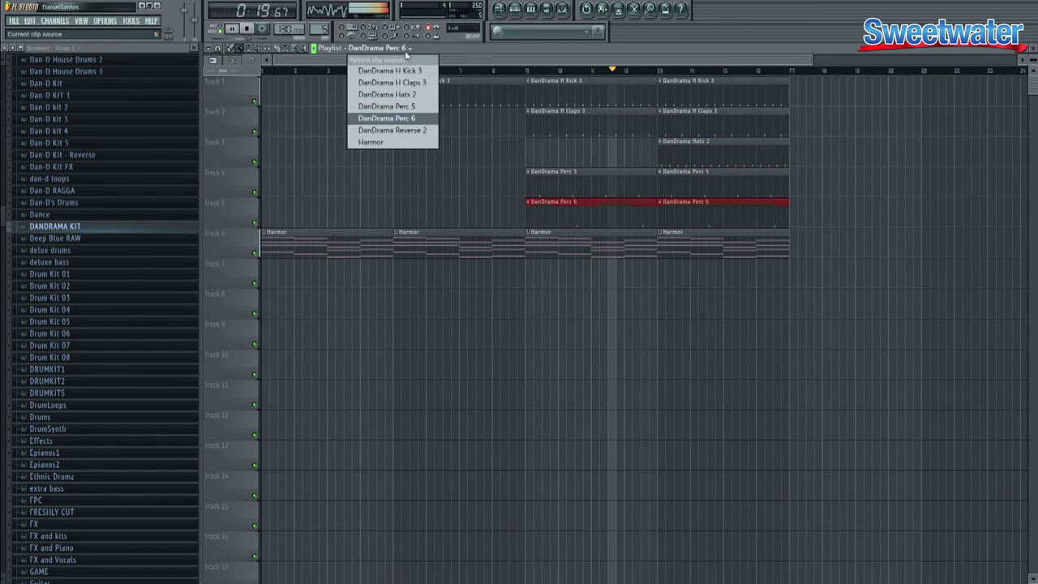
left_click(392, 130)
left_click(658, 263)
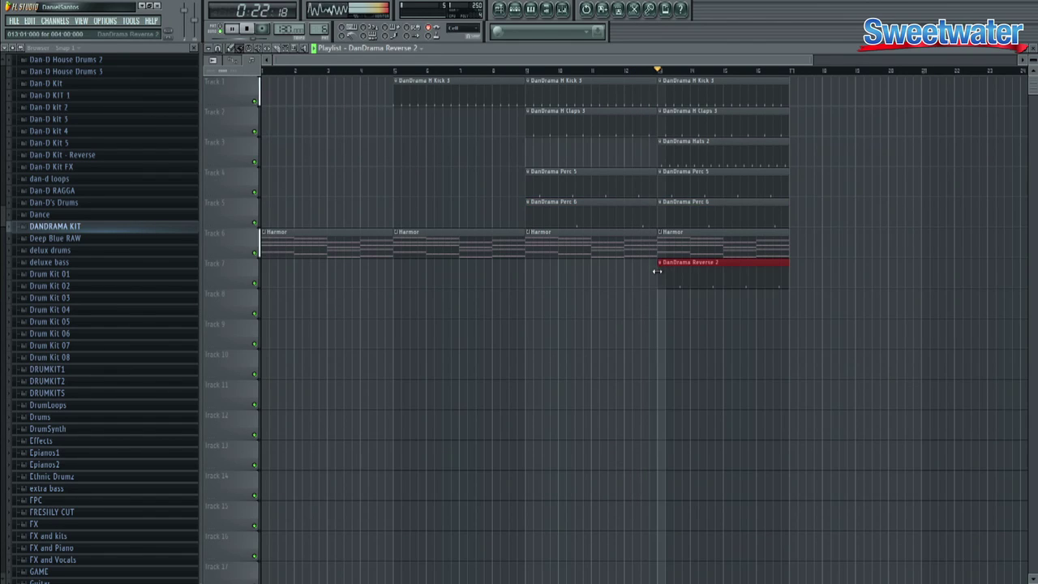
left_click(792, 253)
left_click(795, 256)
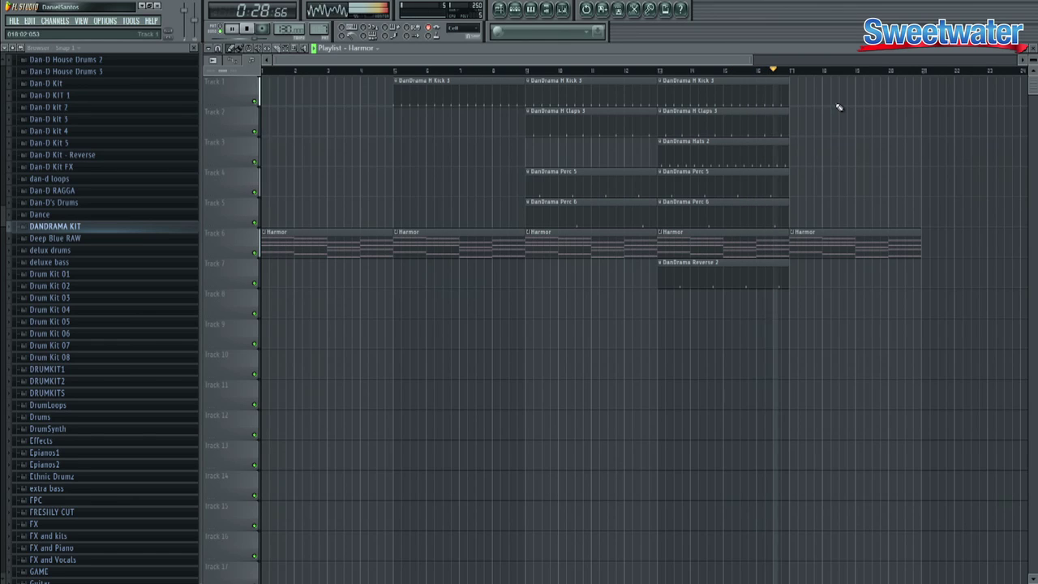
key("space")
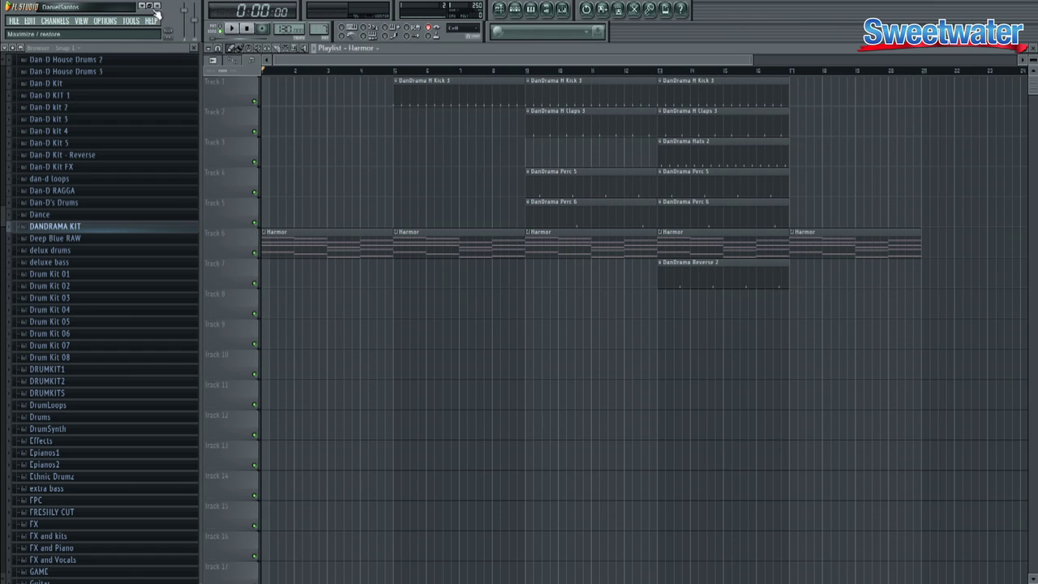
Step: Create an automation clip from the master volume knob and set the song position to bar 17
right_click(193, 14)
left_click(244, 87)
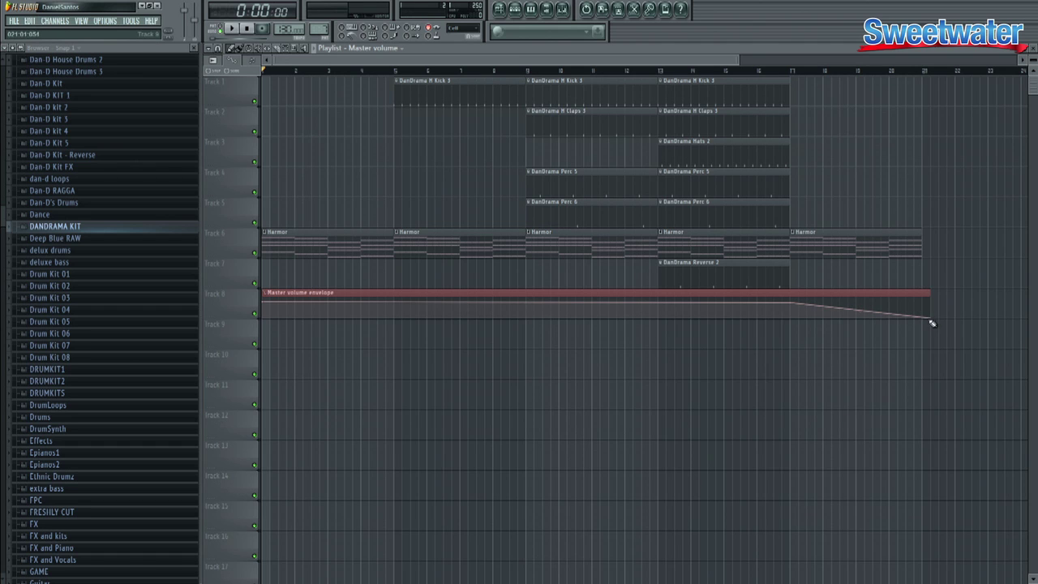
left_click(792, 72)
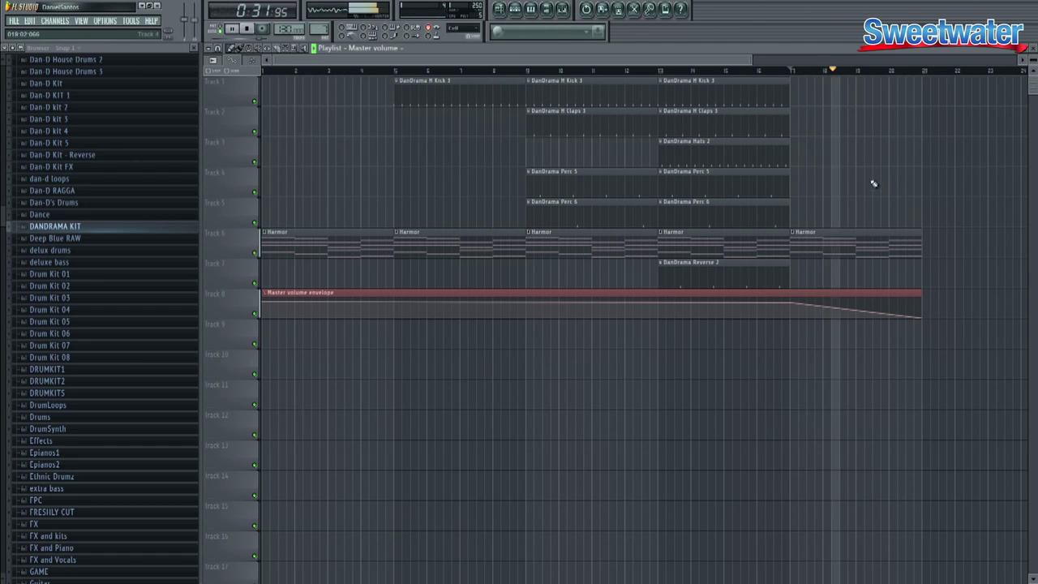
key("space")
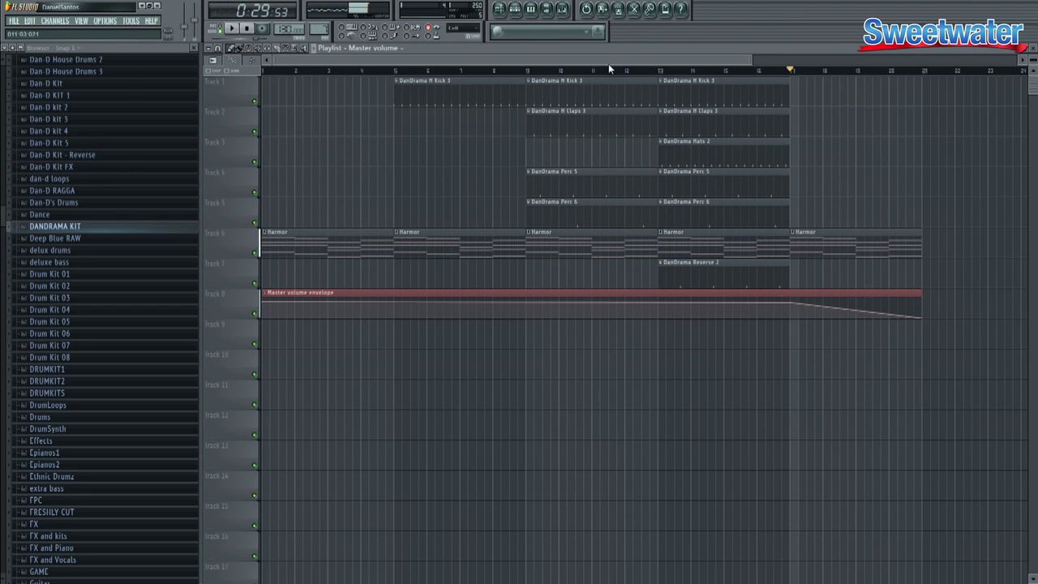
Step: Show the Mixer and audition the song's ending from bar 17
left_click(568, 9)
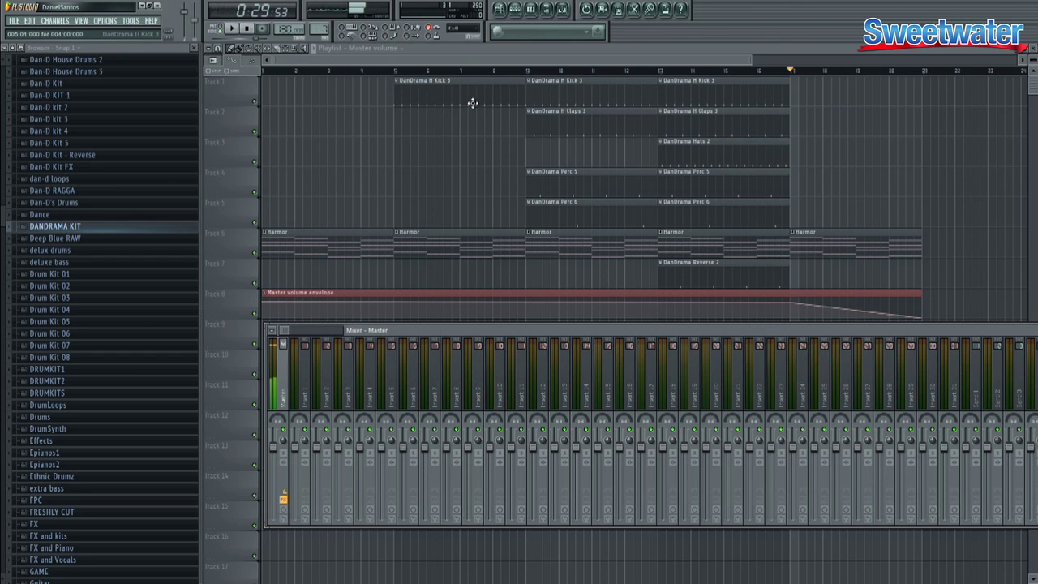
key("space")
key("space")
left_click(233, 29)
left_click(249, 31)
key("space")
Step: Link the selected channels to mixer inserts starting at Insert 1, then select the Harmor insert
left_click(513, 12)
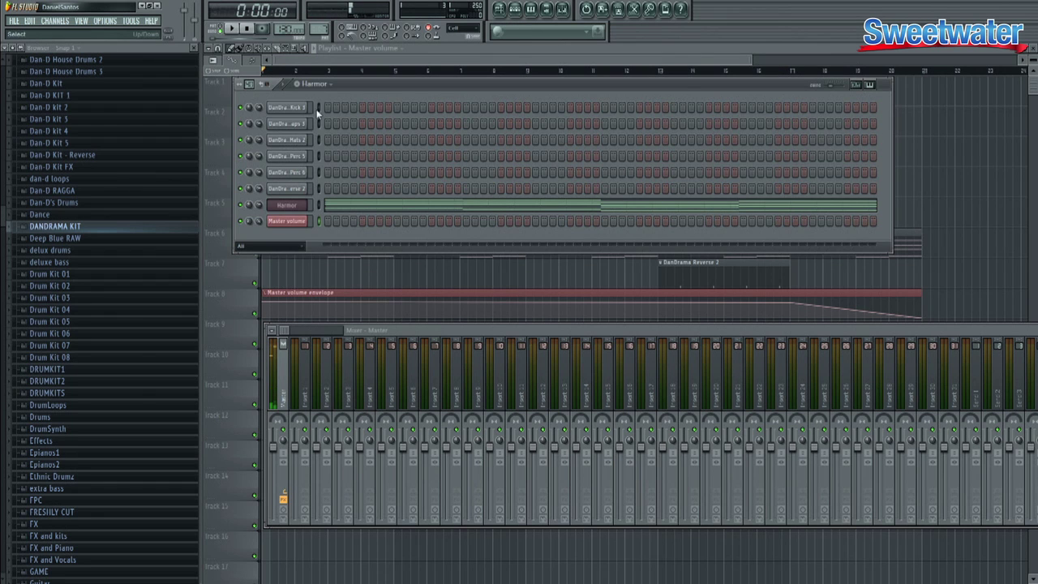
right_click(312, 361)
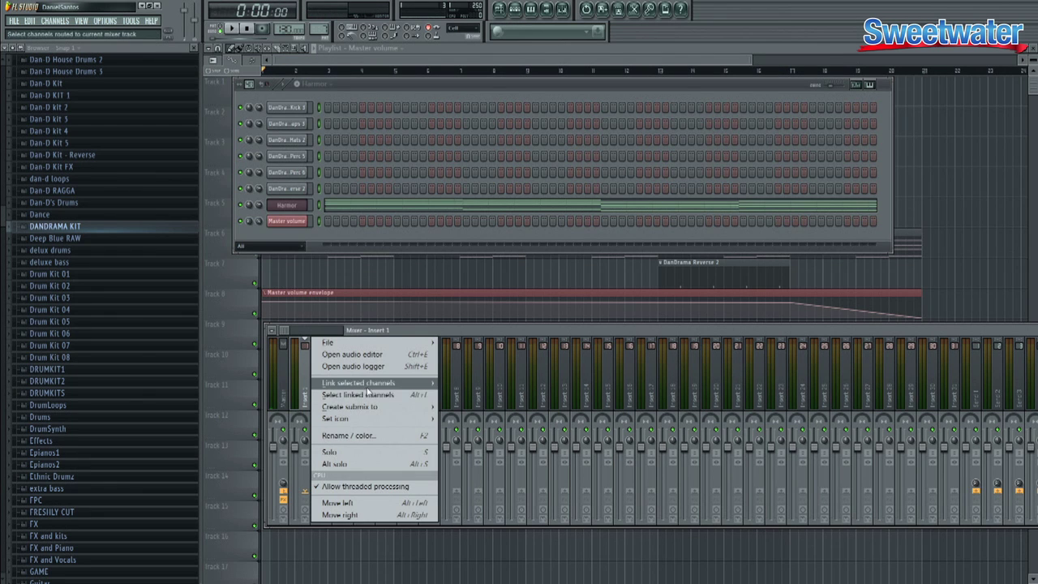
mouse_move(370, 386)
left_click(480, 395)
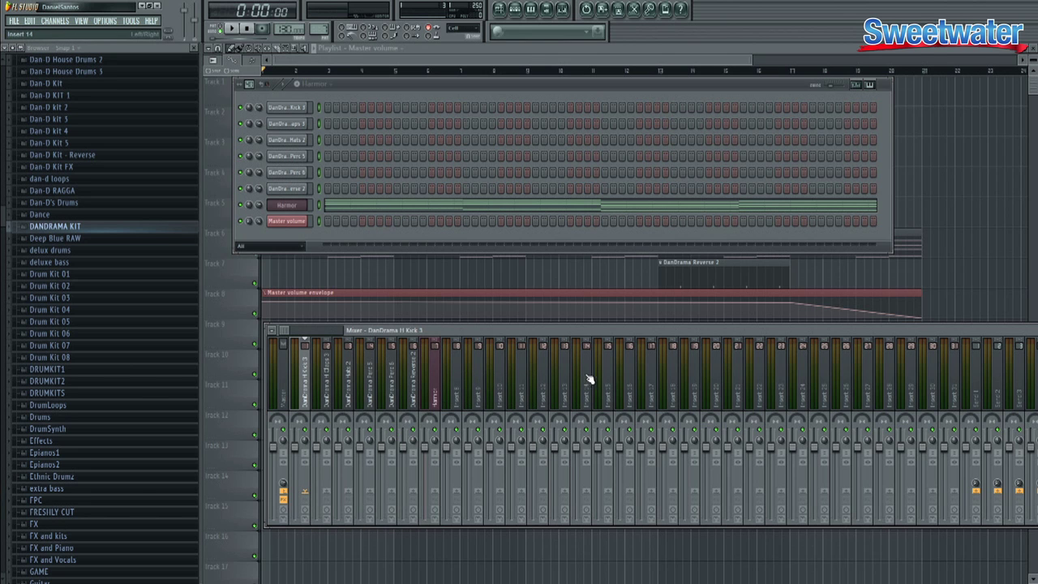
left_click_drag(563, 329, 515, 276)
key("space")
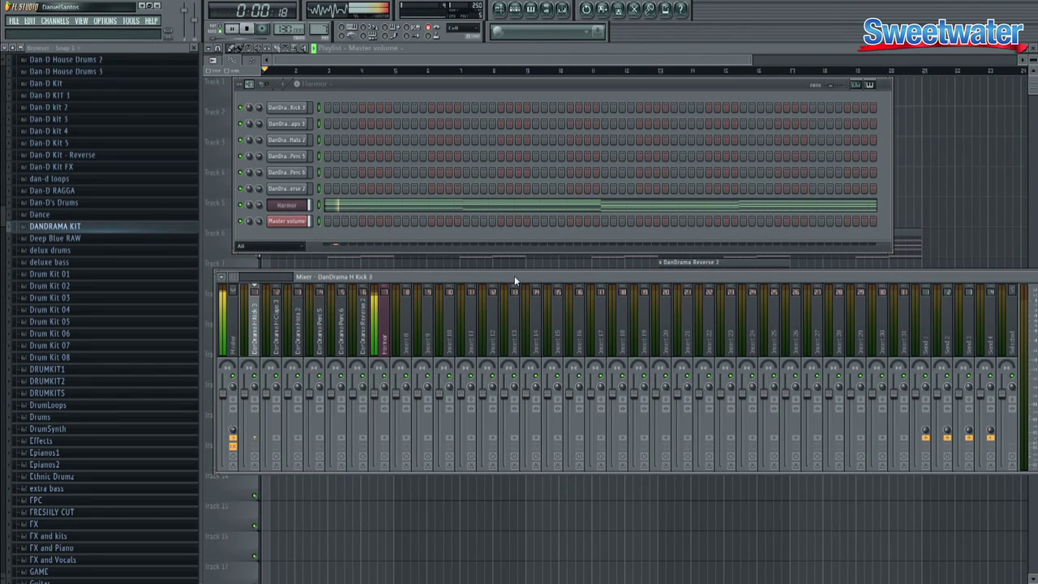
left_click(386, 341)
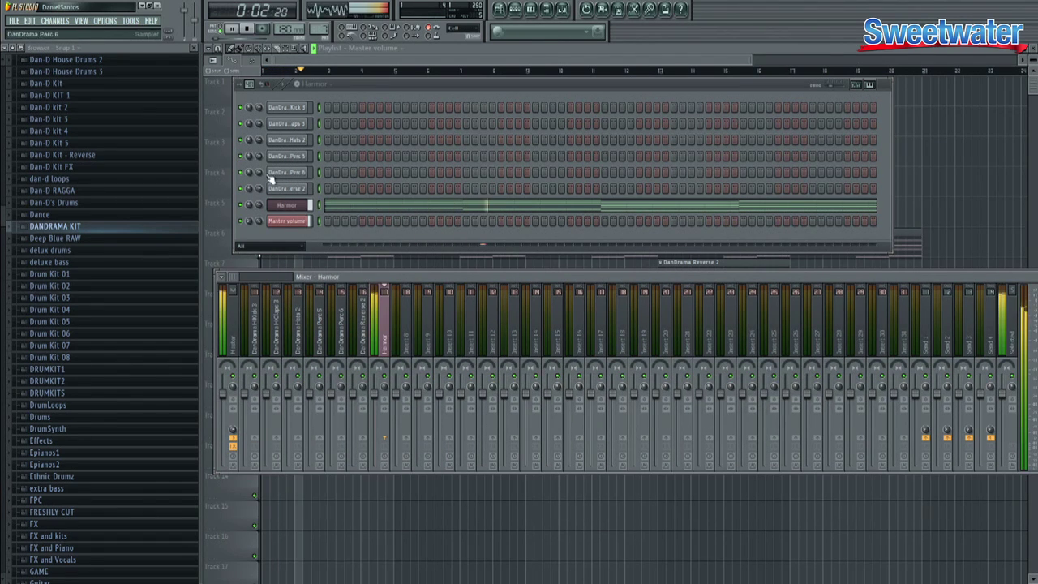
left_click_drag(198, 57, 101, 59)
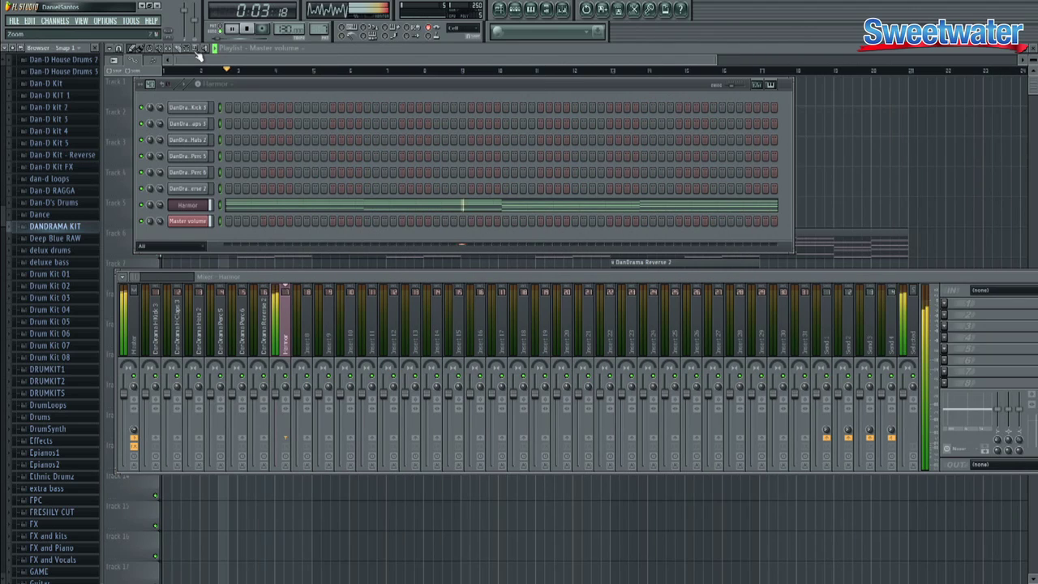
Step: Load Fruity Parametric EQ 2 into the Harmor insert's first effect slot
left_click(101, 48)
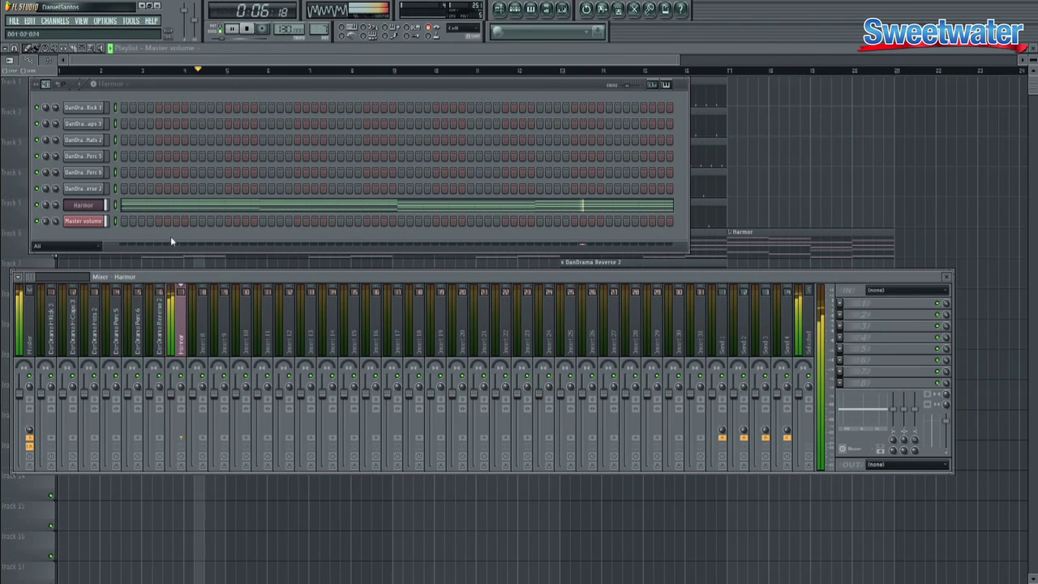
left_click(844, 305)
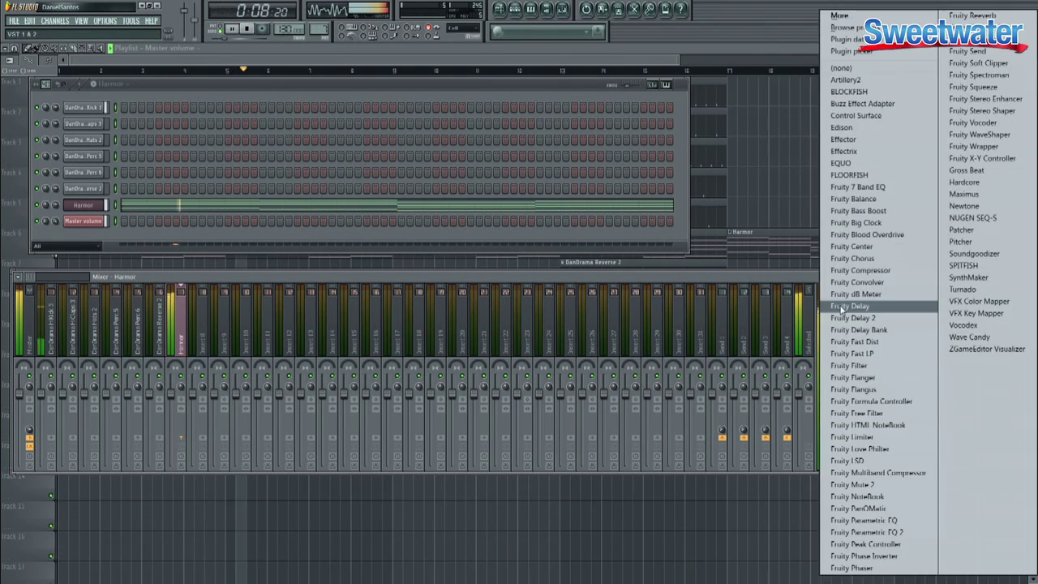
left_click(868, 532)
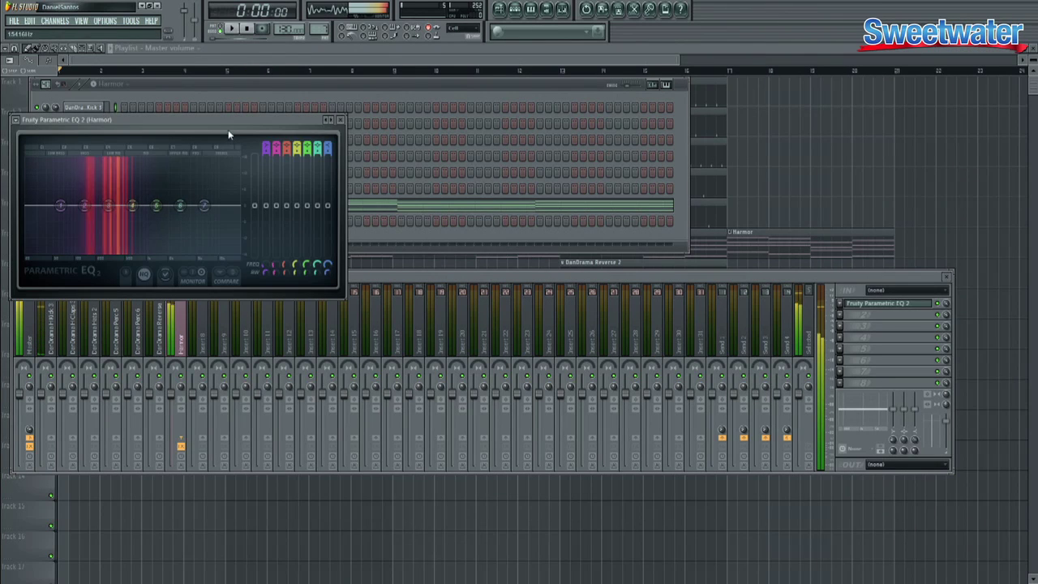
left_click_drag(260, 132, 255, 127)
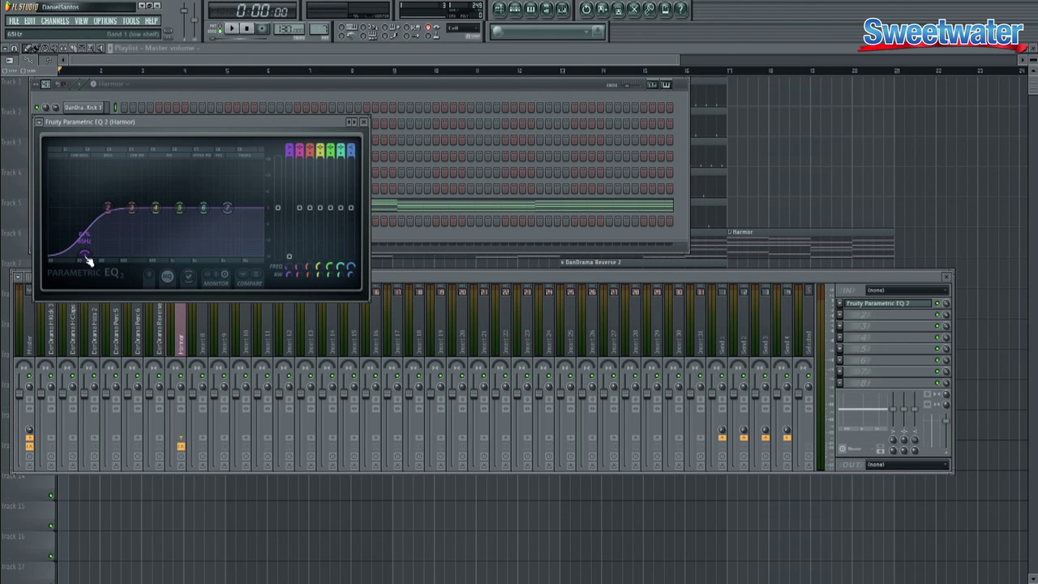
Step: During playback, raise the EQ's low cut to about 146 Hz and boost band 4 near 1402 Hz
key("space")
left_click_drag(80, 252, 109, 252)
mouse_move(180, 208)
left_mouse_down()
mouse_move(171, 202)
mouse_move(183, 202)
left_mouse_up()
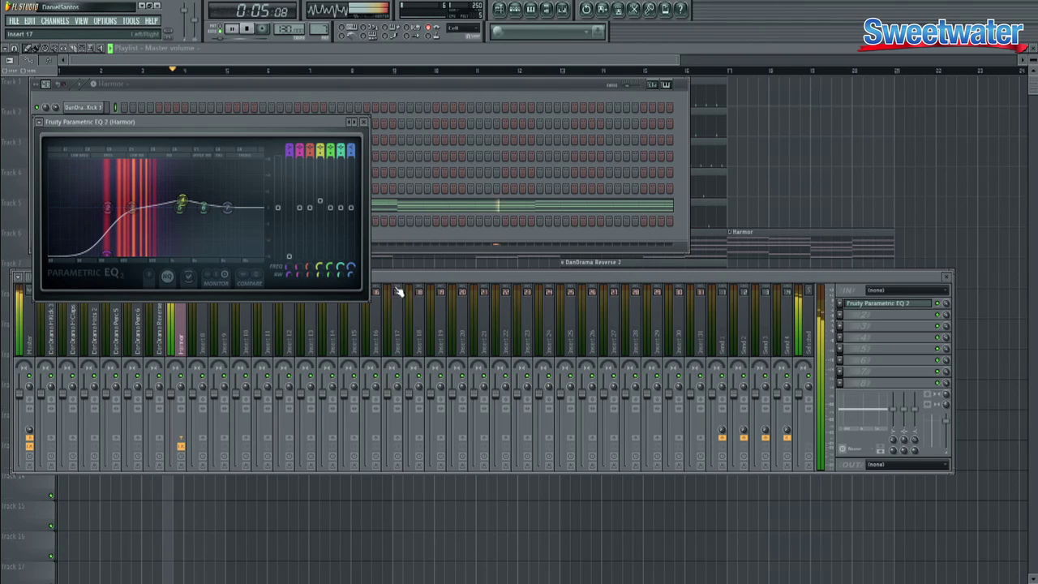
key("space")
left_click(53, 329)
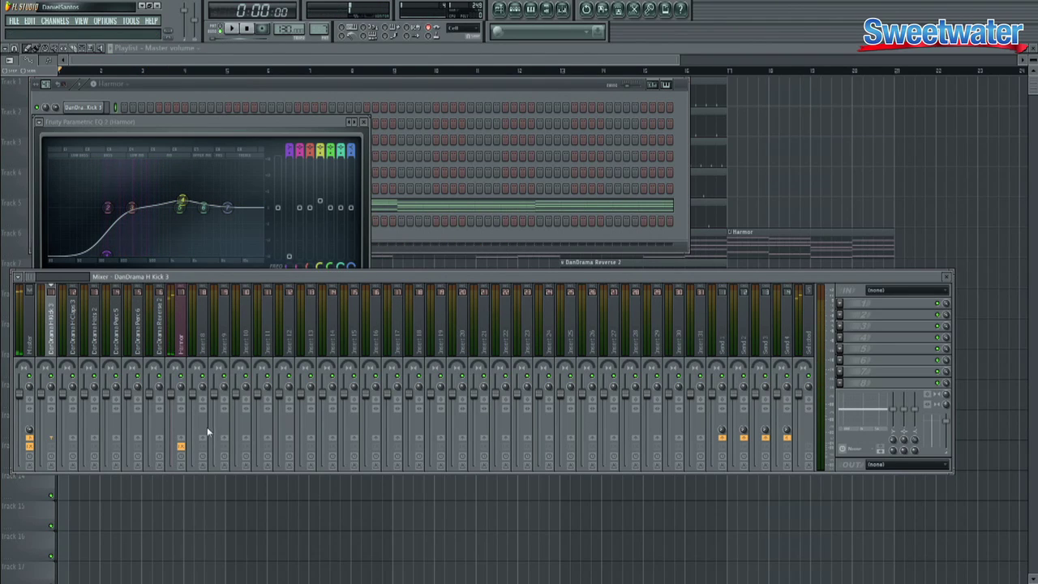
Step: Move the empty Insert 8 to slot 2, right after the kick insert
left_click(202, 347)
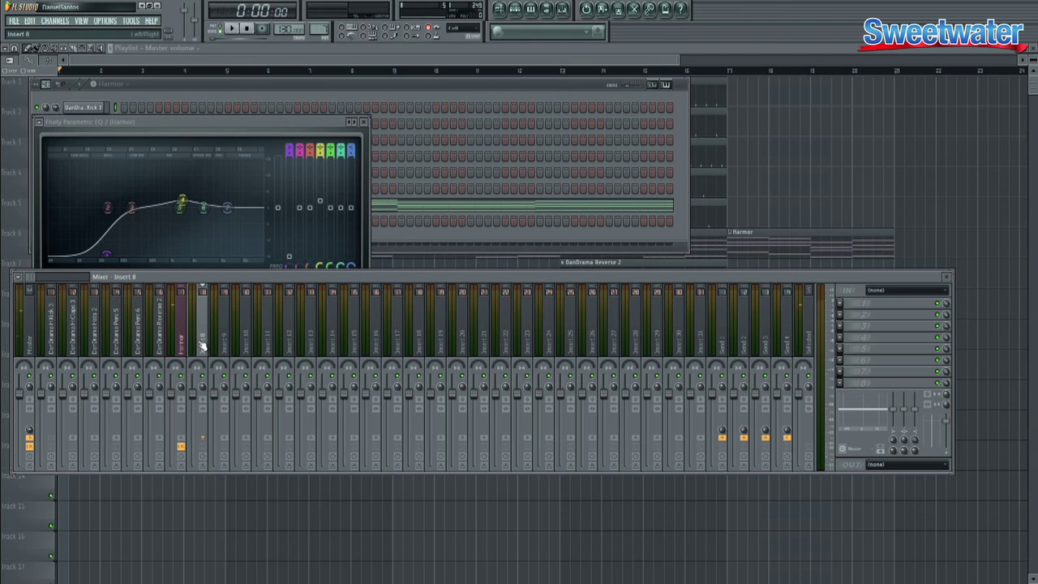
key("space")
key("alt+Left")
key("alt+Left")
key("alt+Left")
key("alt+Left")
key("alt+Left")
key("alt+Left")
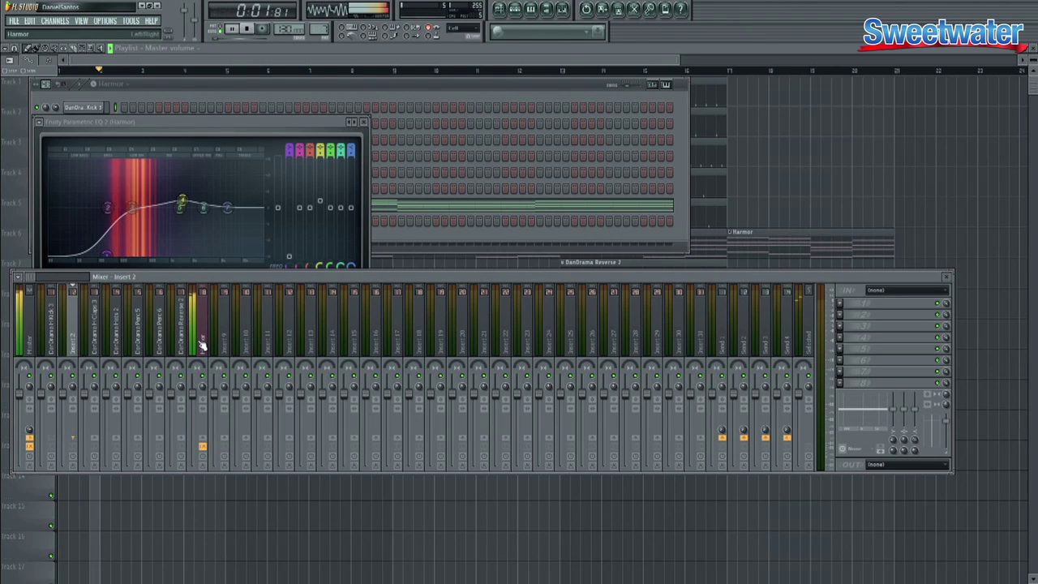
Step: Colour the new Insert 2 strip purple, then stop playback
double_click(72, 344)
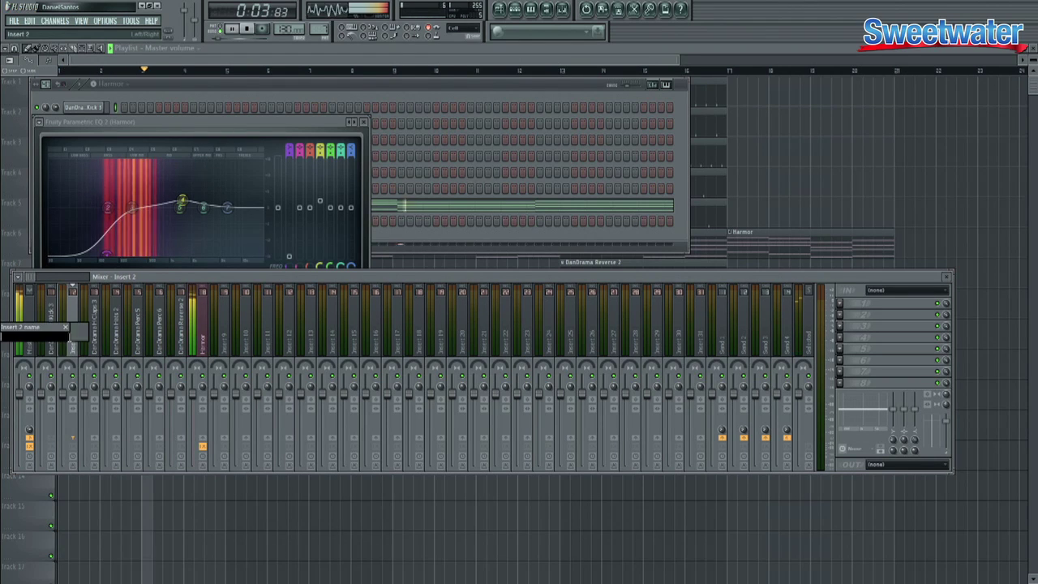
left_click(76, 339)
left_click(182, 356)
key("Return")
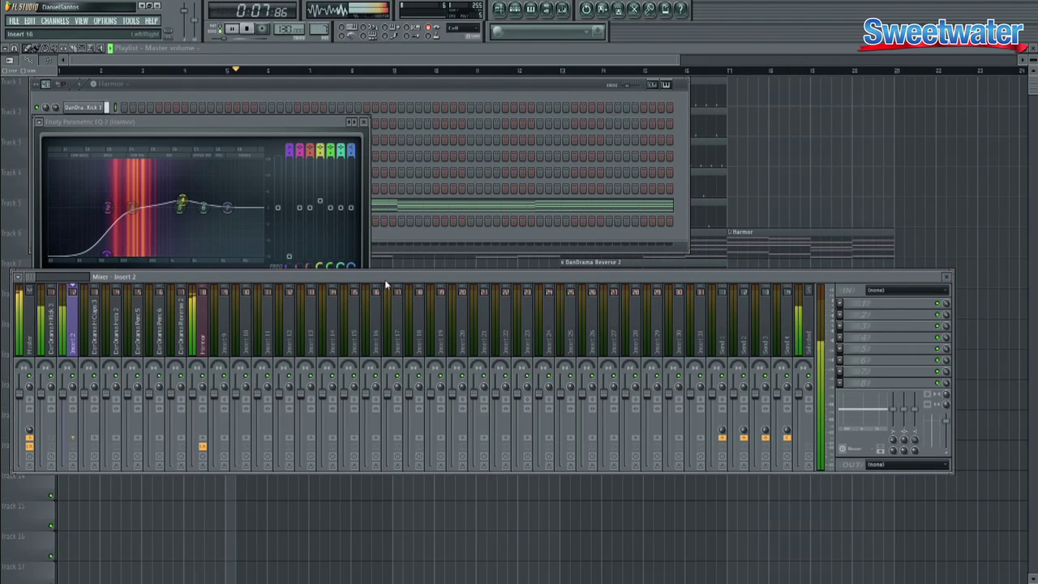
key("space")
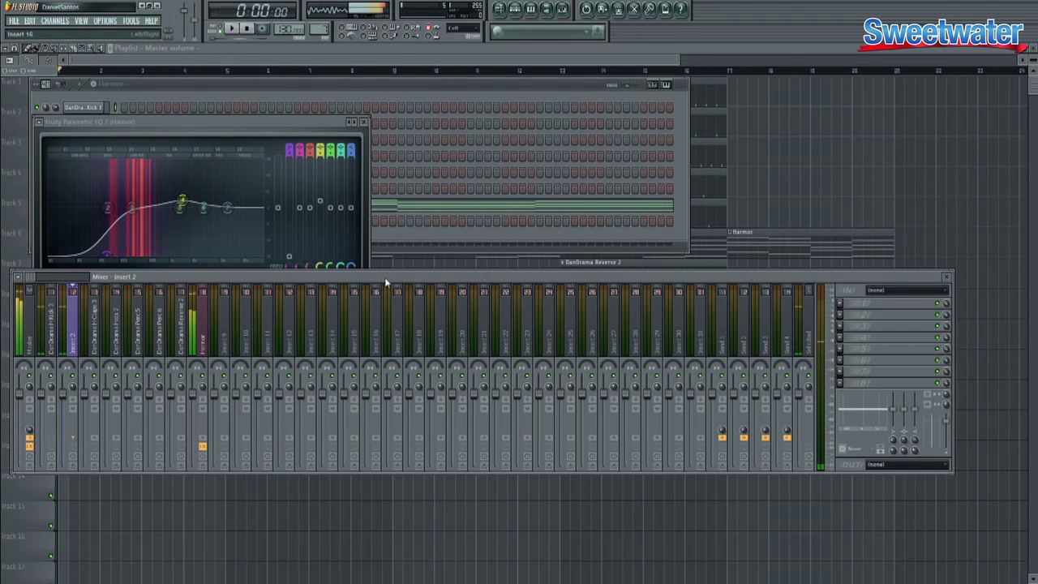